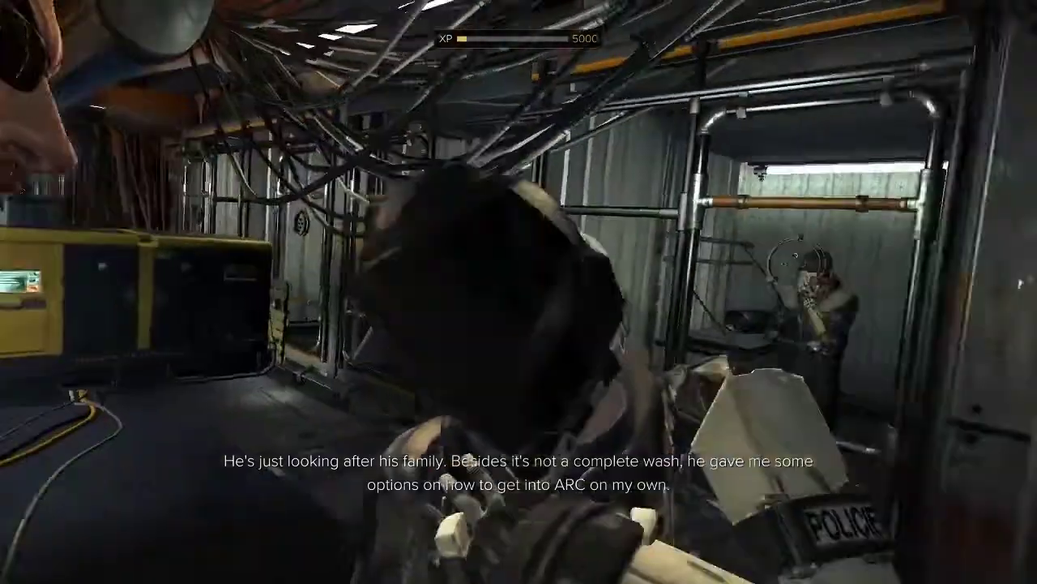
{"action": "key", "text": "e"}
{"action": "key", "text": "z"}
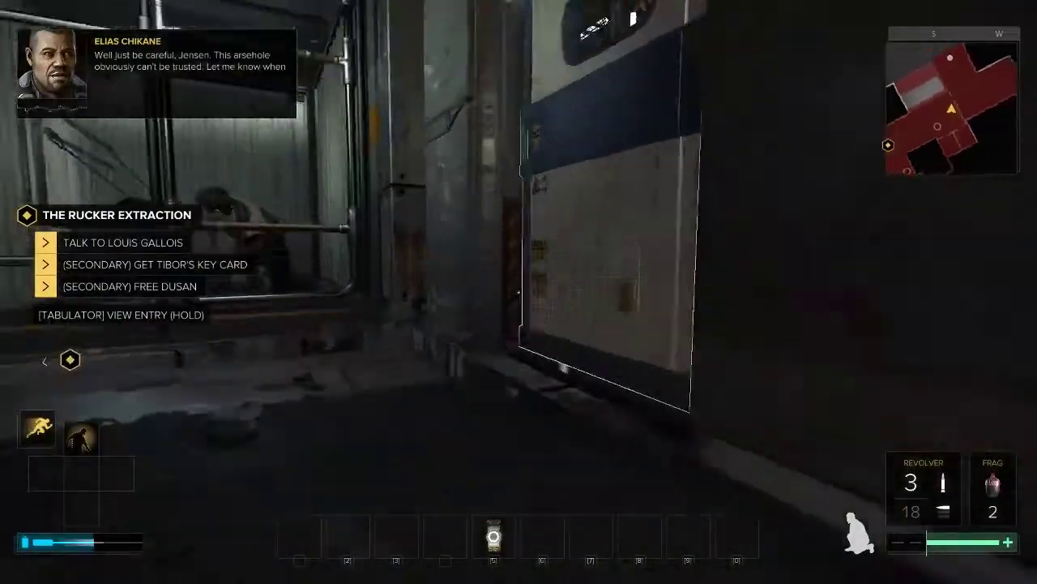
{"action": "key", "text": "e"}
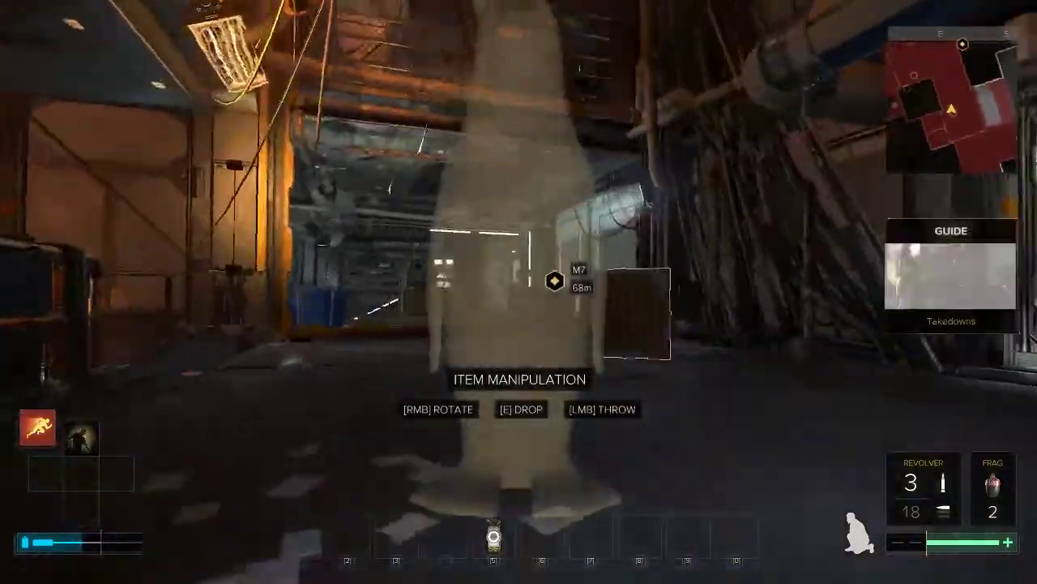
{"action": "left_click", "coordinate": [519, 291]}
{"action": "key", "text": "e"}
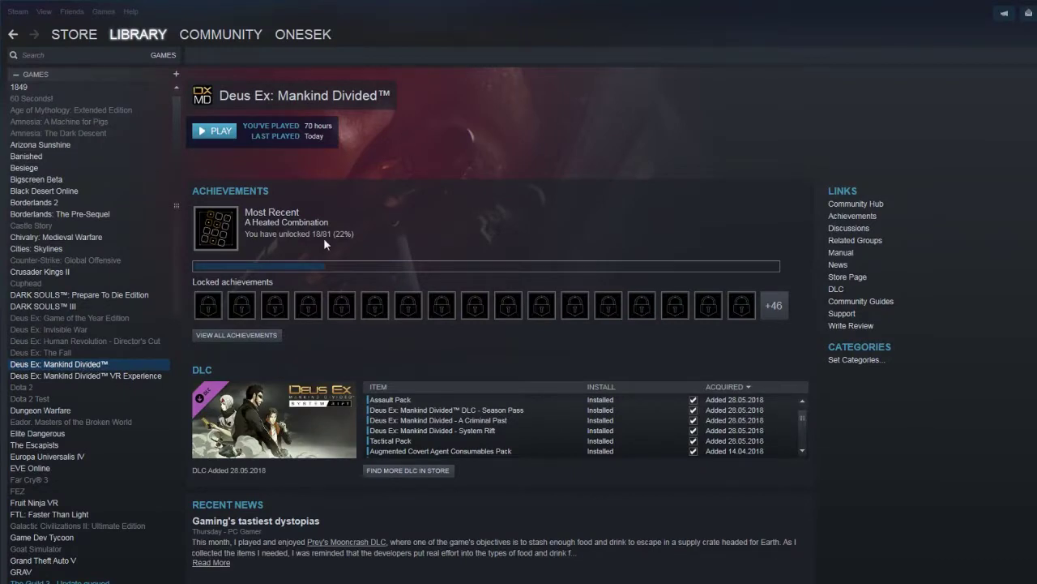
Open the language settings in the properties of Deus Ex: Mankind Divided in the Steam library.
{"action": "right_click", "coordinate": [85, 370]}
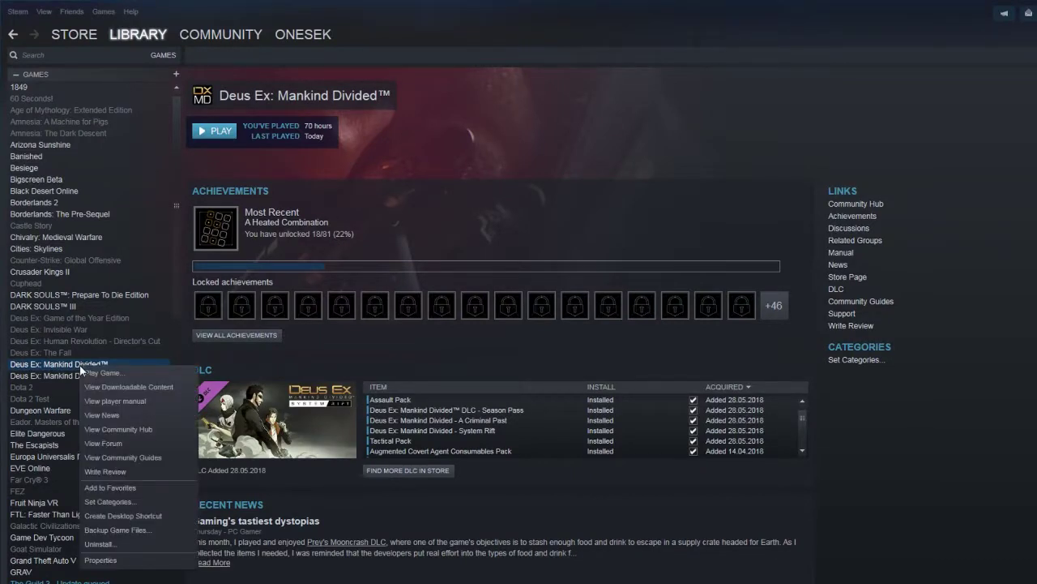
{"action": "left_click", "coordinate": [98, 558]}
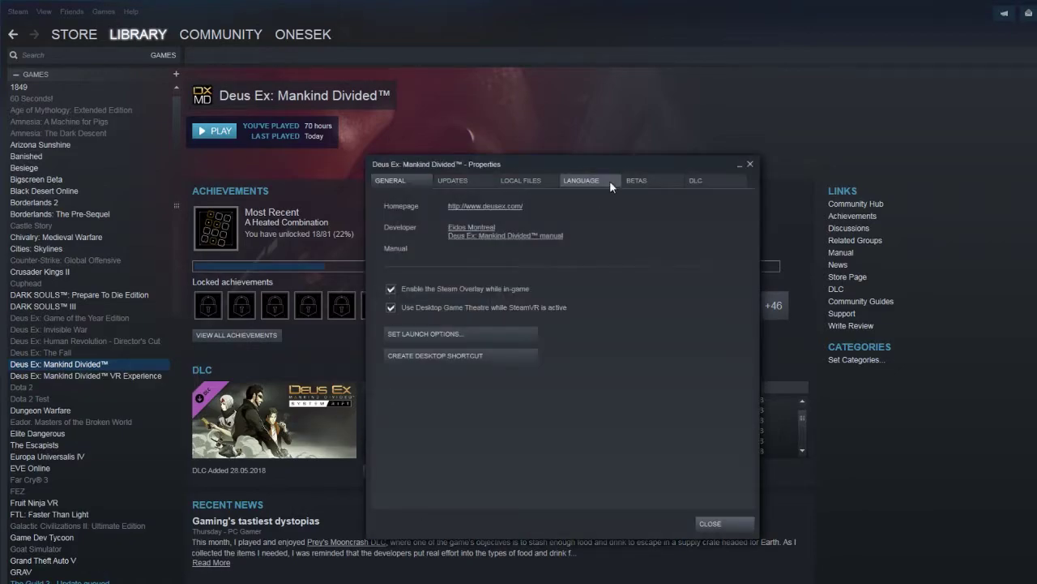
{"action": "left_click", "coordinate": [588, 177]}
{"action": "left_click", "coordinate": [421, 225]}
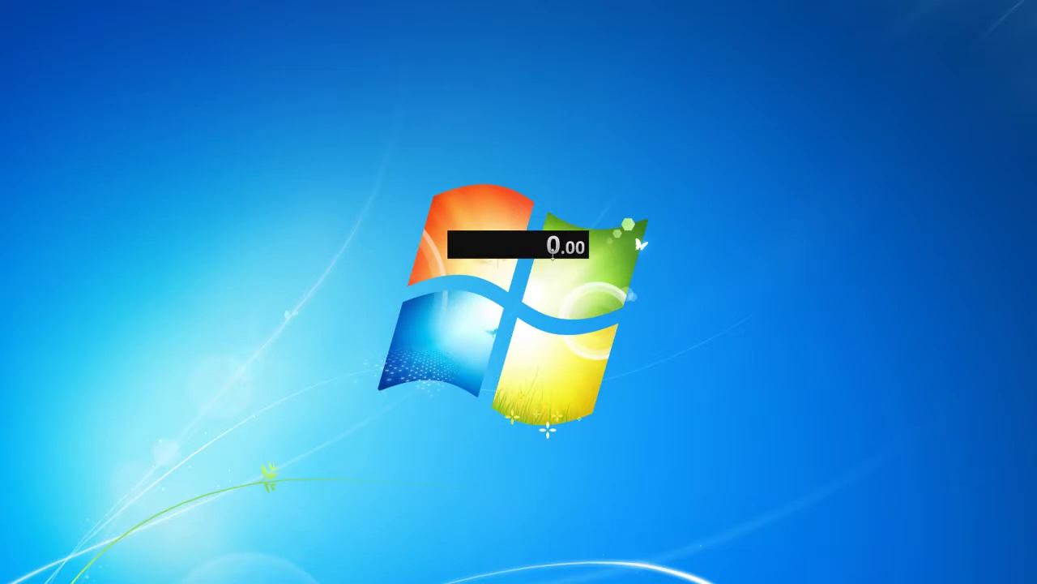
Switch to LiveSplit, reposition the timer on the desktop, and start and stop a short test run.
{"action": "mouse_move", "coordinate": [551, 248]}
{"action": "left_mouse_down"}
{"action": "mouse_move", "coordinate": [470, 249]}
{"action": "mouse_move", "coordinate": [565, 263]}
{"action": "left_mouse_up"}
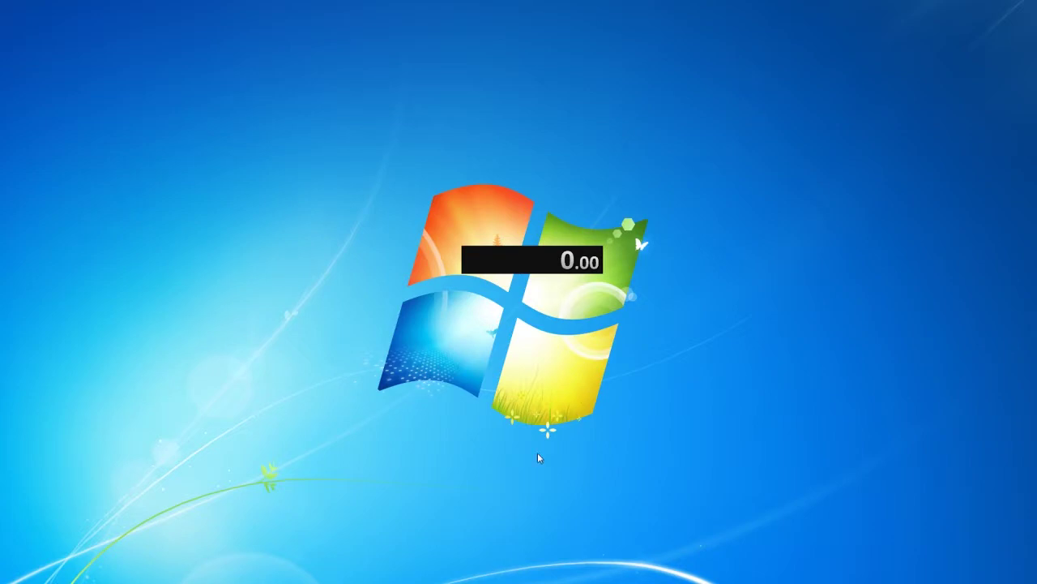
{"action": "right_click", "coordinate": [578, 258]}
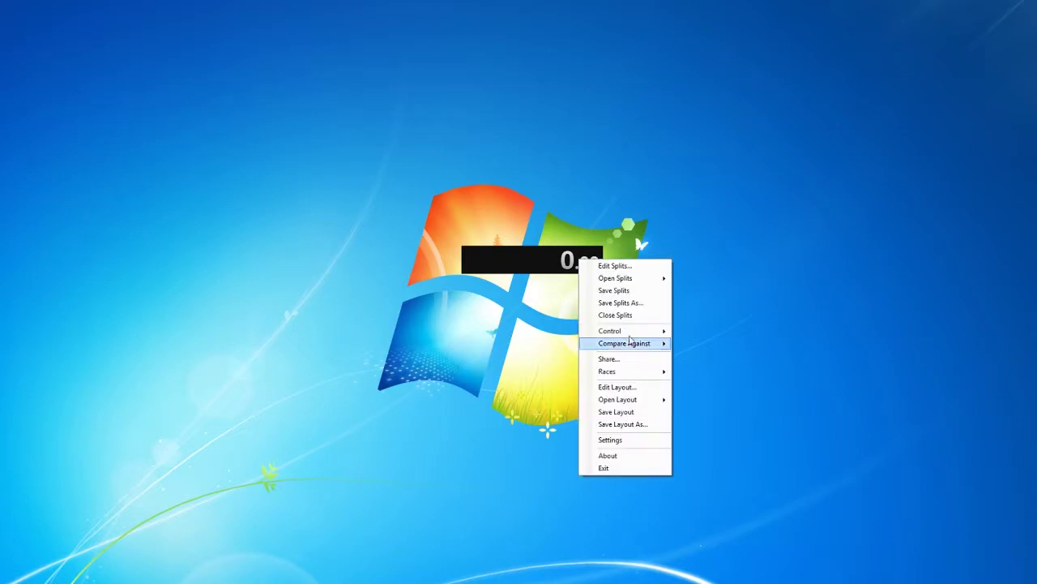
{"action": "mouse_move", "coordinate": [640, 330]}
{"action": "left_click", "coordinate": [695, 332]}
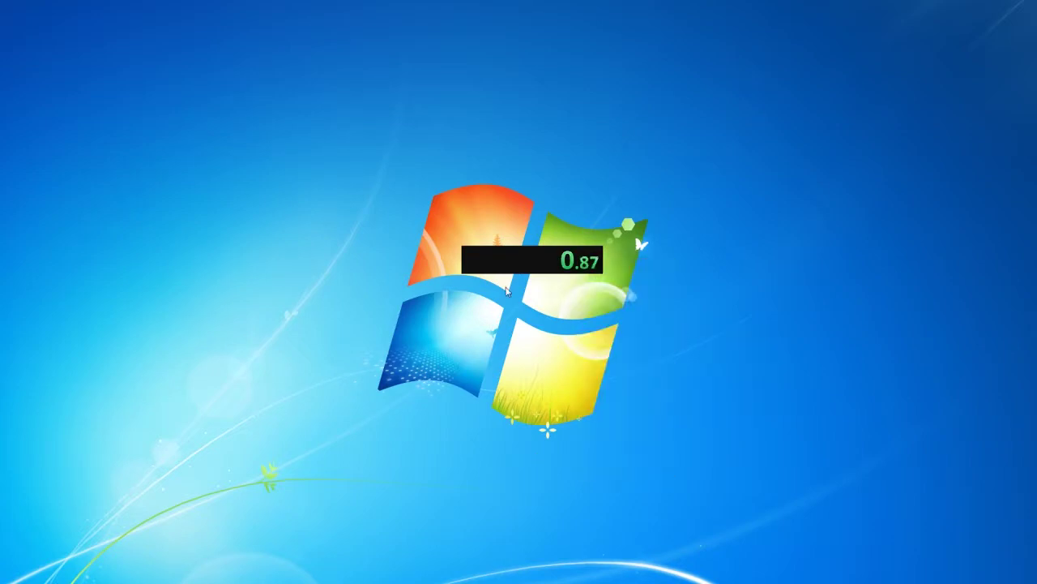
{"action": "right_click", "coordinate": [485, 261]}
{"action": "mouse_move", "coordinate": [559, 333]}
{"action": "left_click", "coordinate": [648, 335]}
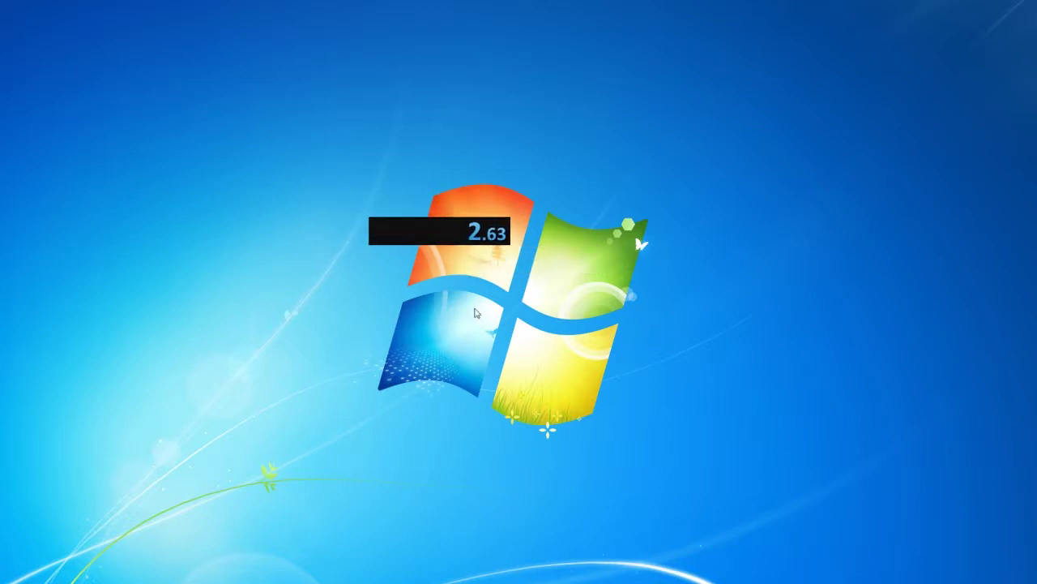
Set the game to Deus Ex: Mankind Divided and the run category to Any% in the splits editor.
{"action": "right_click", "coordinate": [463, 235]}
{"action": "left_click", "coordinate": [585, 306]}
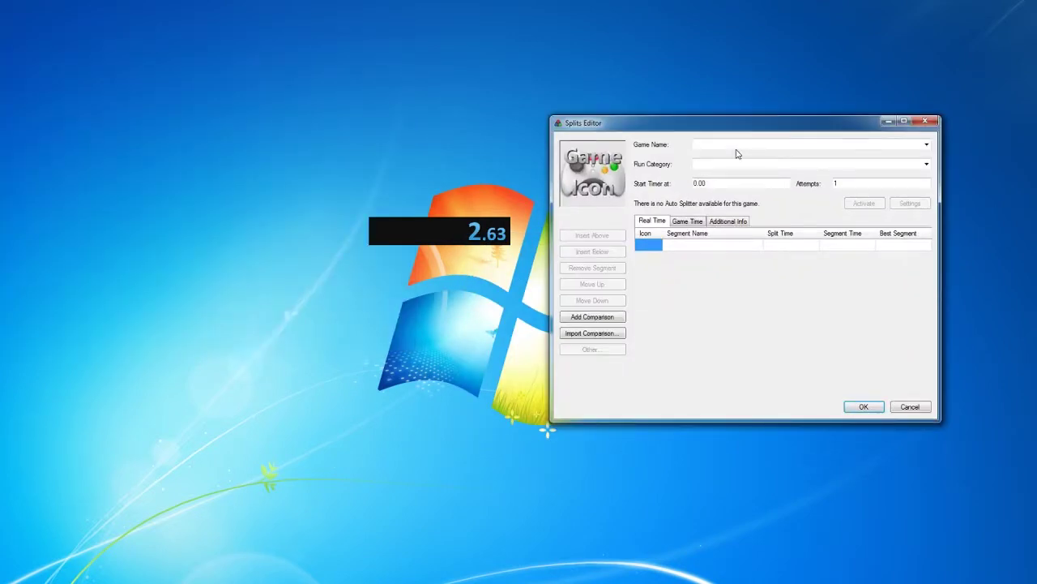
{"action": "left_click", "coordinate": [737, 144]}
{"action": "type", "text": "deus"}
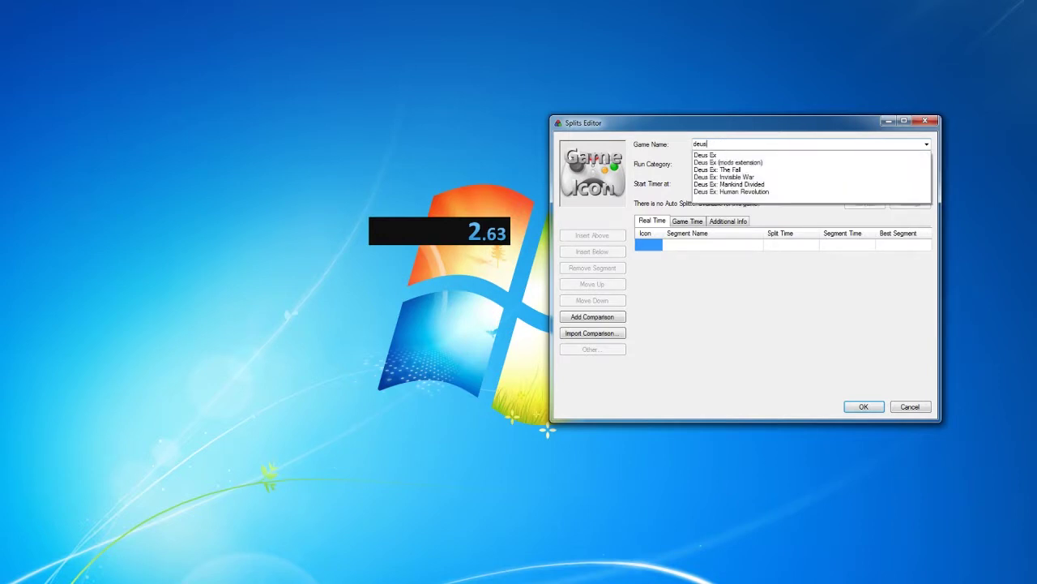
{"action": "left_click", "coordinate": [747, 185]}
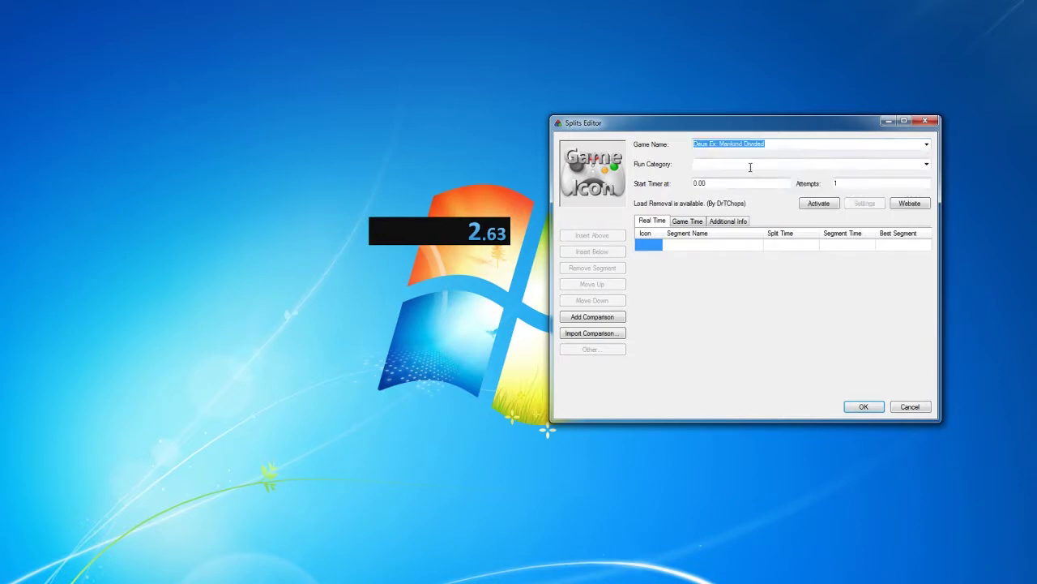
{"action": "left_click", "coordinate": [758, 164]}
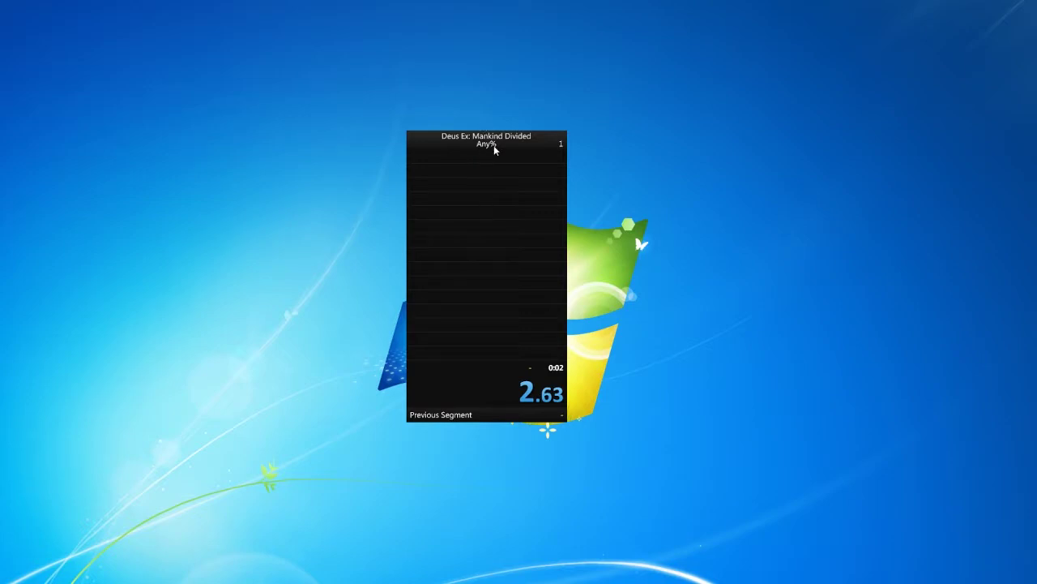
Reopen the splits editor, name the first segment split1, and confirm the splits.
{"action": "left_click_drag", "start_coordinate": [493, 145], "coordinate": [371, 152]}
{"action": "right_click", "coordinate": [374, 153]}
{"action": "left_click", "coordinate": [525, 174]}
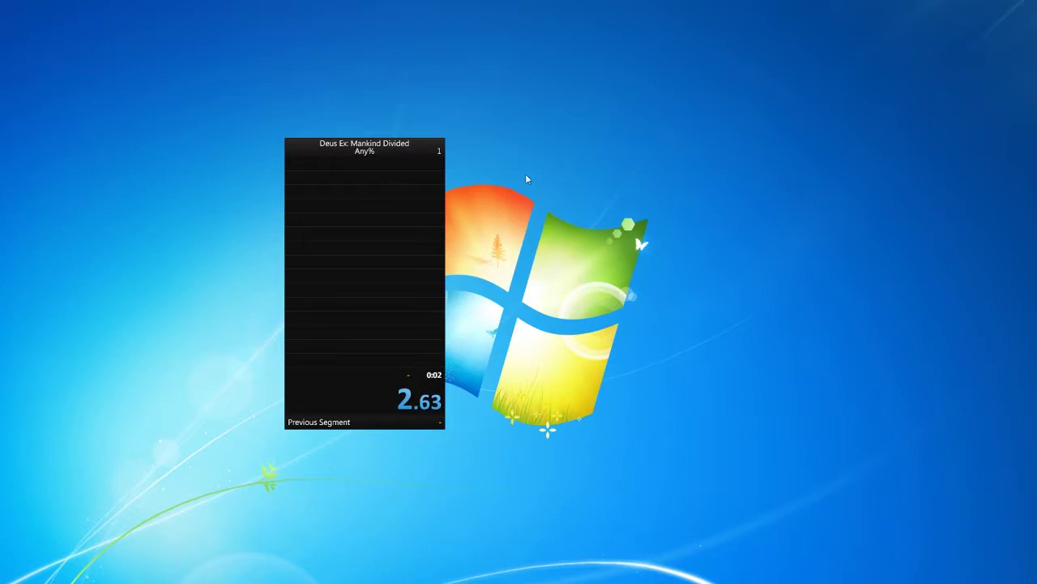
{"action": "left_click_drag", "start_coordinate": [180, 65], "coordinate": [712, 131]}
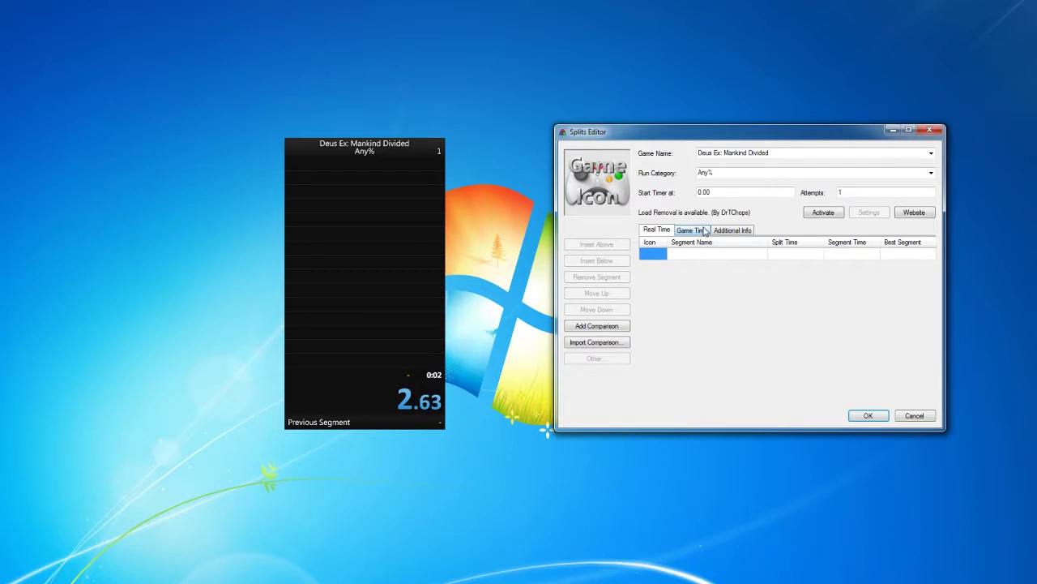
{"action": "left_click", "coordinate": [729, 253]}
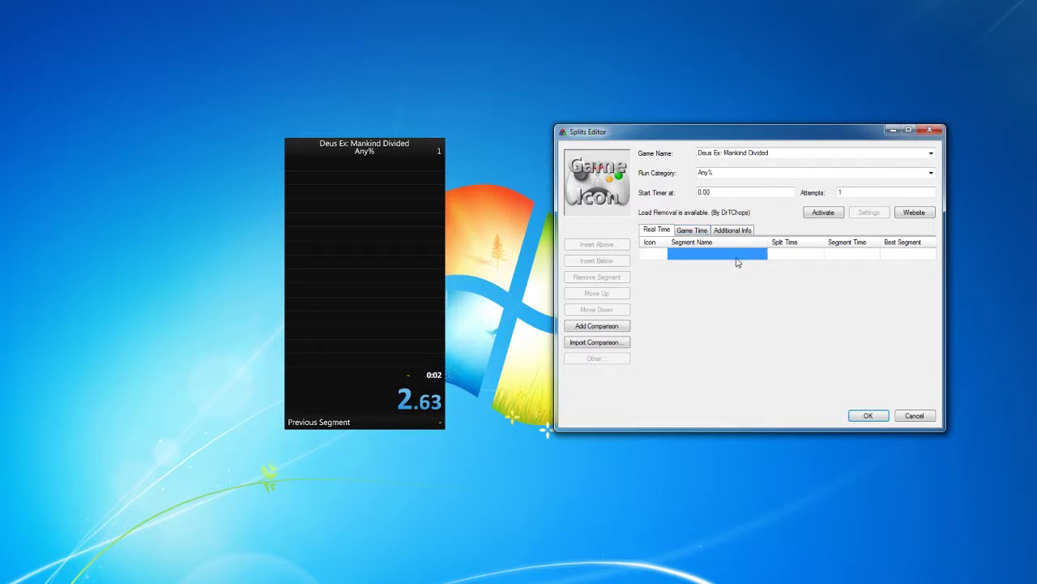
{"action": "type", "text": "sp"}
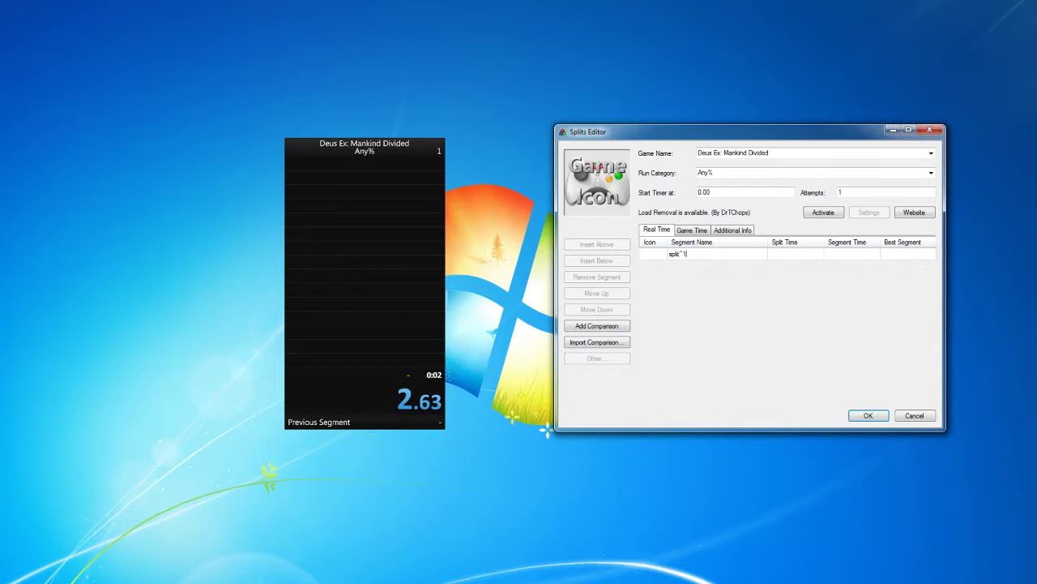
{"action": "type", "text": "lit1"}
{"action": "left_click", "coordinate": [868, 415]}
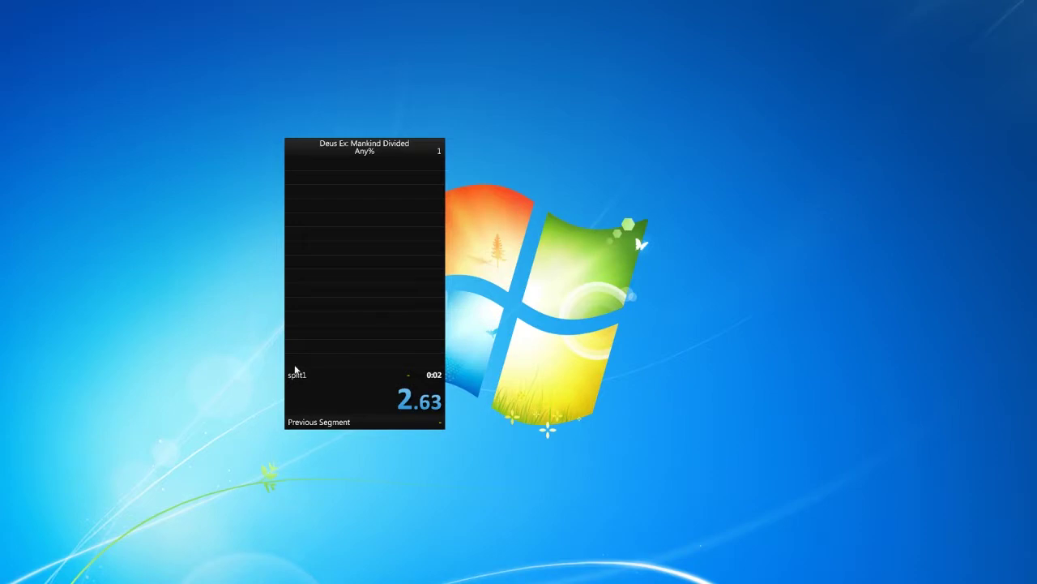
Check the split time and best segment fields of the split1 segment in the splits editor.
{"action": "right_click", "coordinate": [374, 151]}
{"action": "left_click", "coordinate": [392, 161]}
{"action": "left_click", "coordinate": [174, 202]}
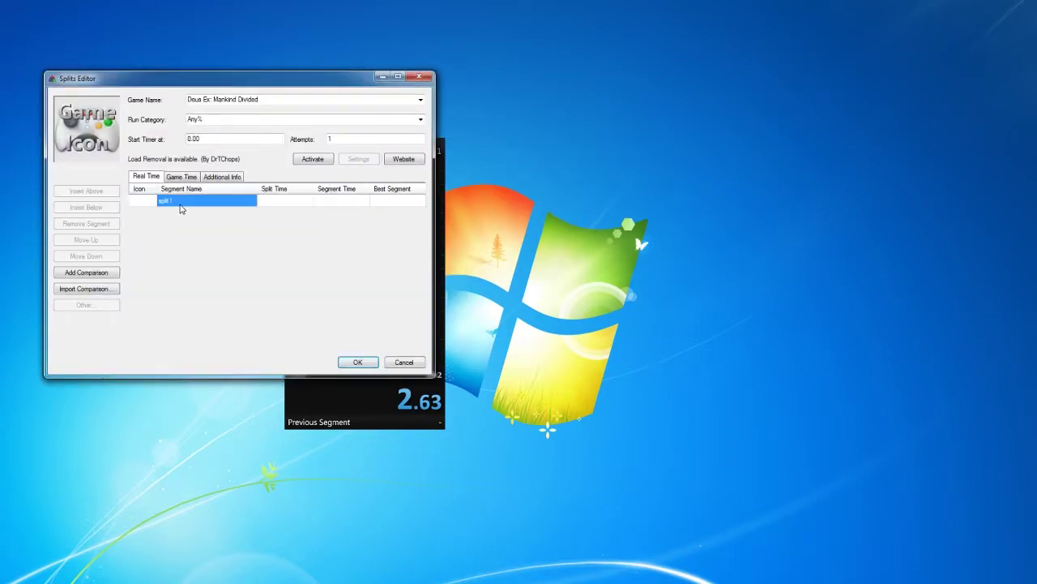
{"action": "left_click", "coordinate": [284, 202]}
{"action": "left_click", "coordinate": [394, 204]}
{"action": "key", "text": "Return"}
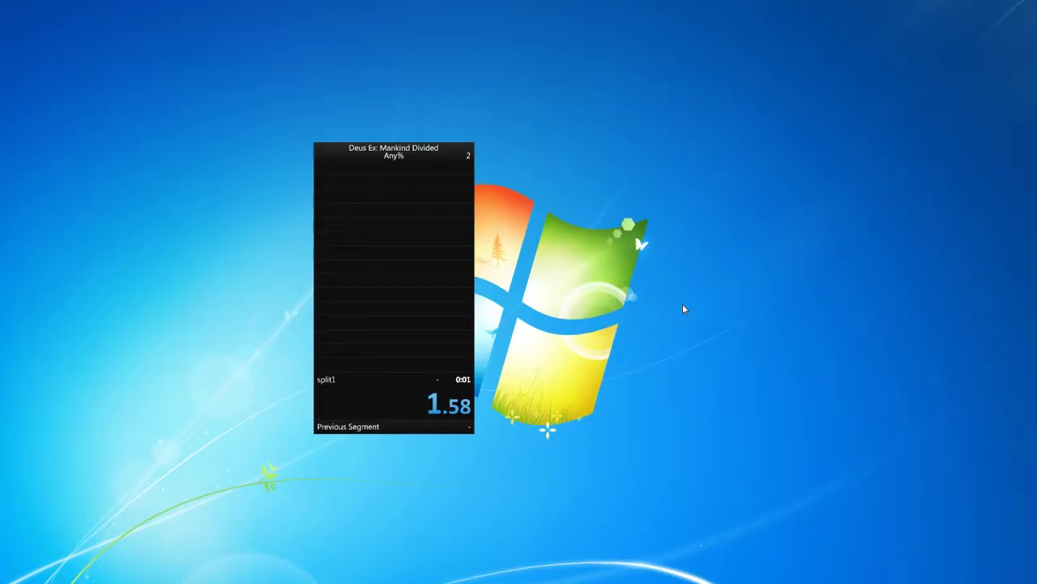
Reset the timer and decline updating the best times.
{"action": "right_click", "coordinate": [400, 155]}
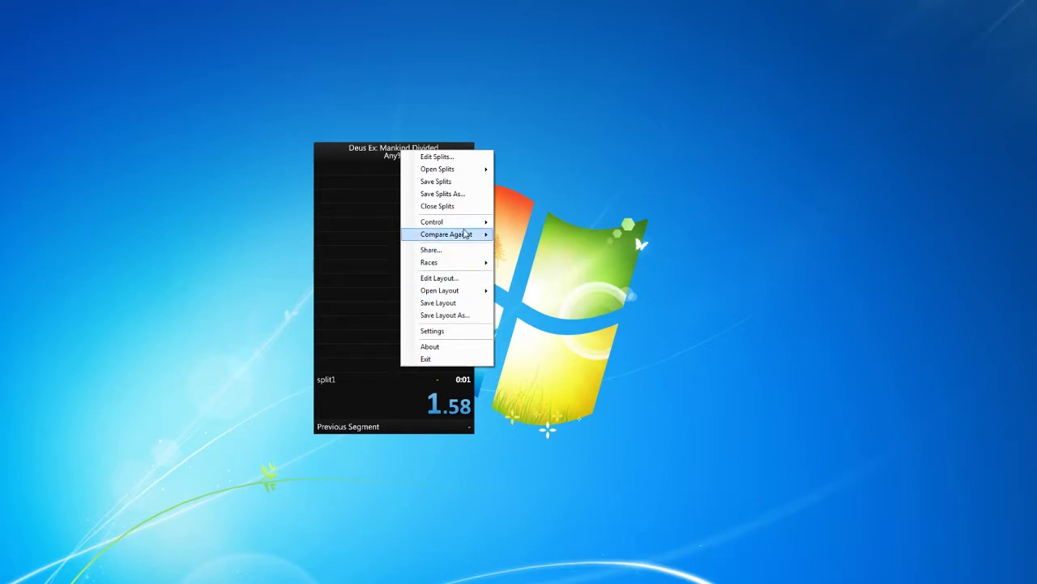
{"action": "mouse_move", "coordinate": [466, 225]}
{"action": "left_click", "coordinate": [521, 235]}
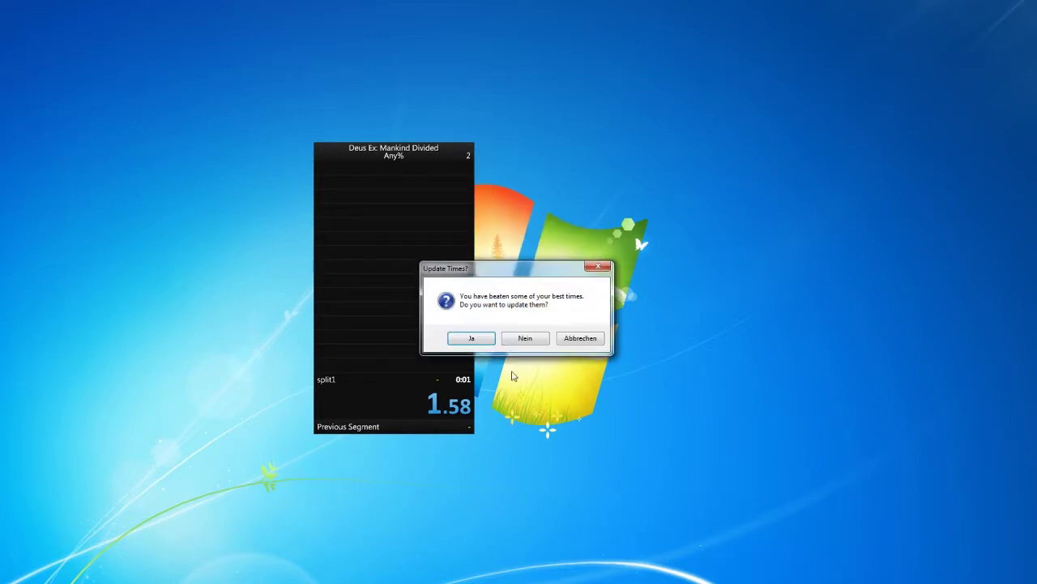
{"action": "left_click", "coordinate": [525, 340]}
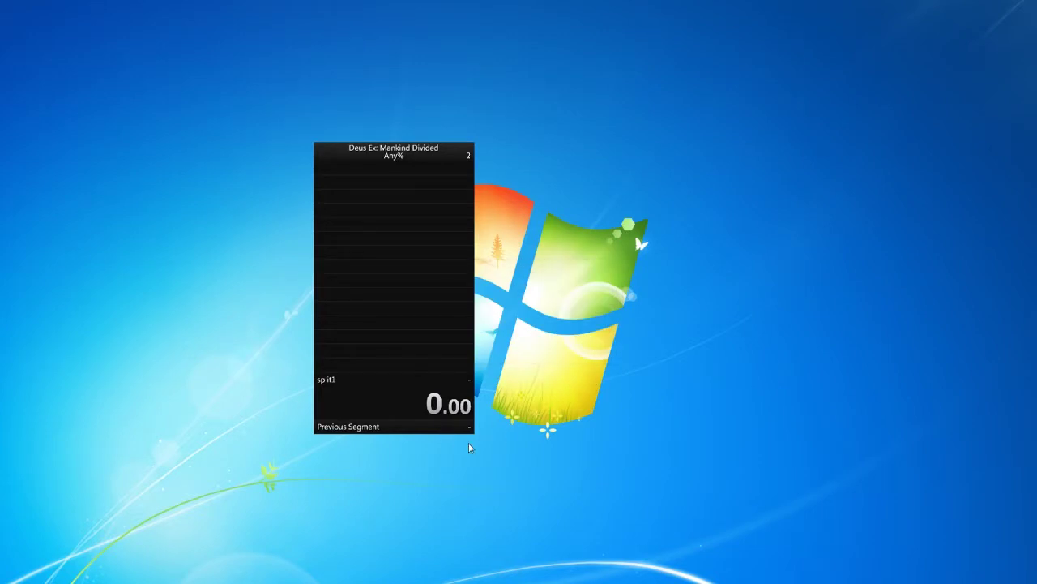
Insert three empty segments below split1 in the splits editor.
{"action": "right_click", "coordinate": [402, 152]}
{"action": "left_click", "coordinate": [417, 157]}
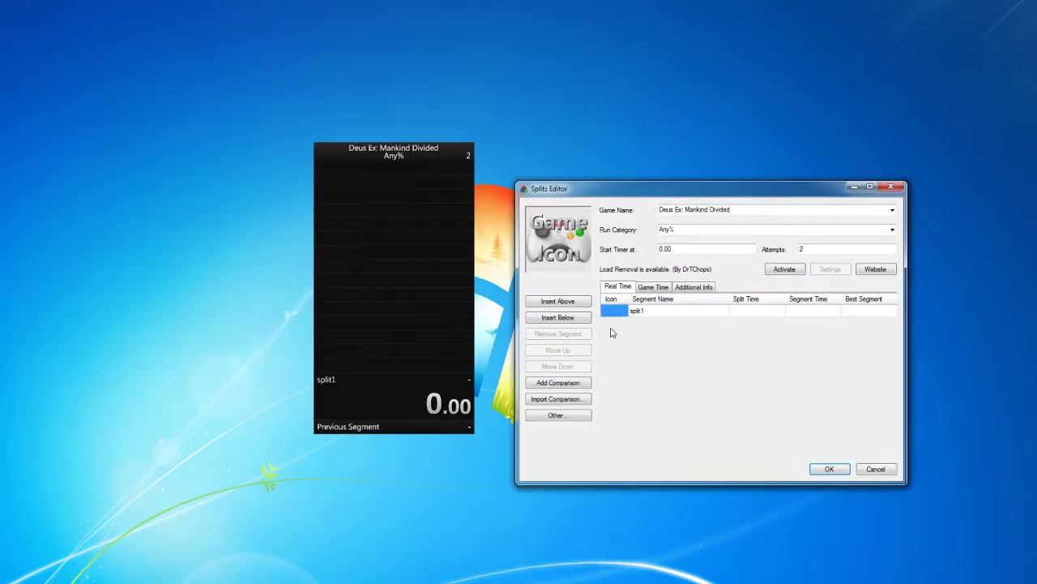
{"action": "left_click", "coordinate": [576, 319]}
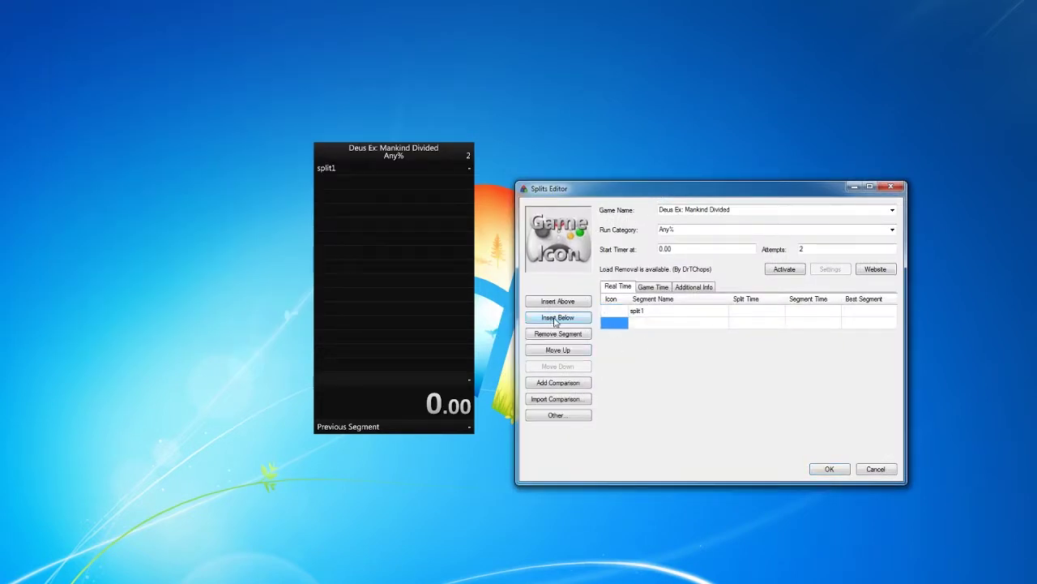
{"action": "left_click", "coordinate": [560, 318]}
Name the three new segments 2, 3 and 4, and confirm the splits.
{"action": "left_click", "coordinate": [654, 326]}
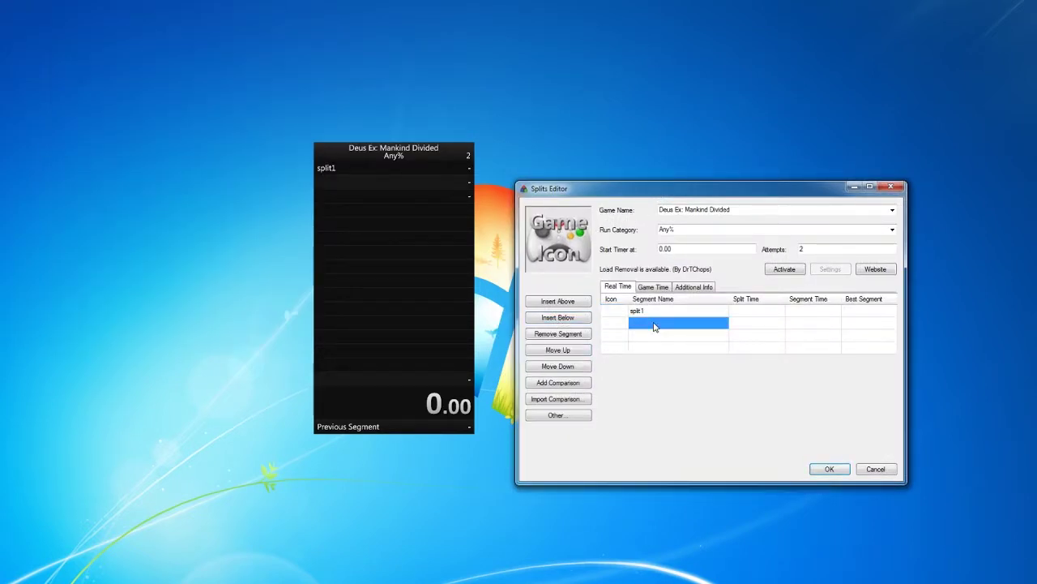
{"action": "type", "text": "2"}
{"action": "left_click", "coordinate": [669, 335]}
{"action": "type", "text": "3"}
{"action": "left_click", "coordinate": [665, 348]}
{"action": "type", "text": "4"}
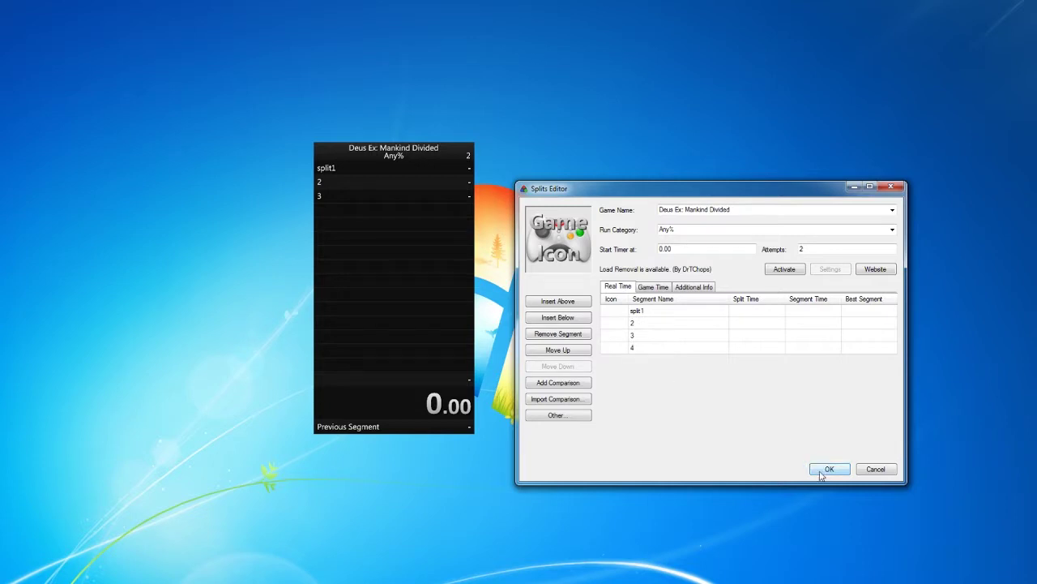
{"action": "left_click", "coordinate": [828, 469]}
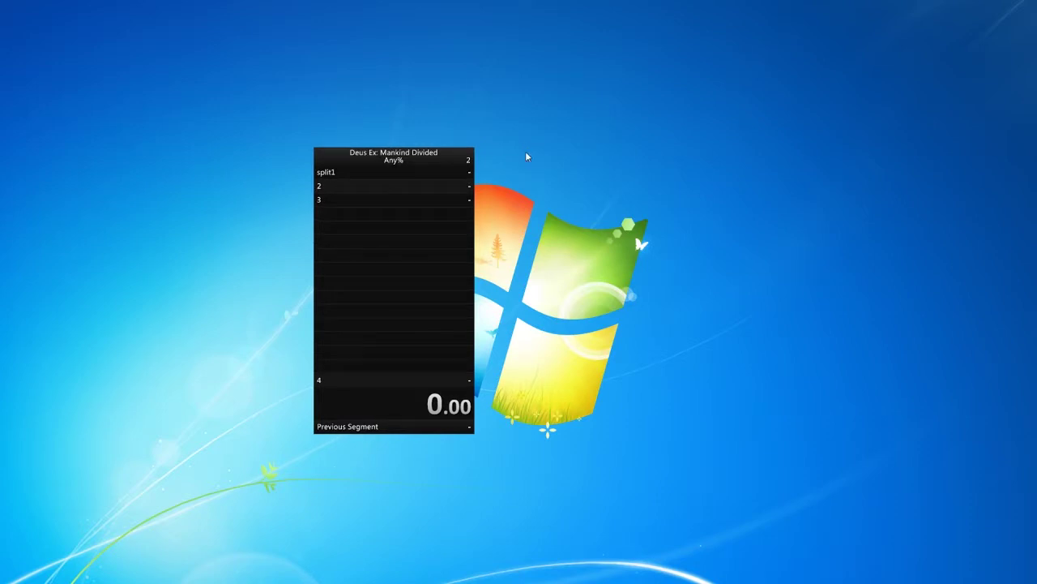
Move the timer window aside on the desktop and start the timer for a new run.
{"action": "left_click_drag", "start_coordinate": [386, 160], "coordinate": [616, 151]}
{"action": "right_click", "coordinate": [615, 151]}
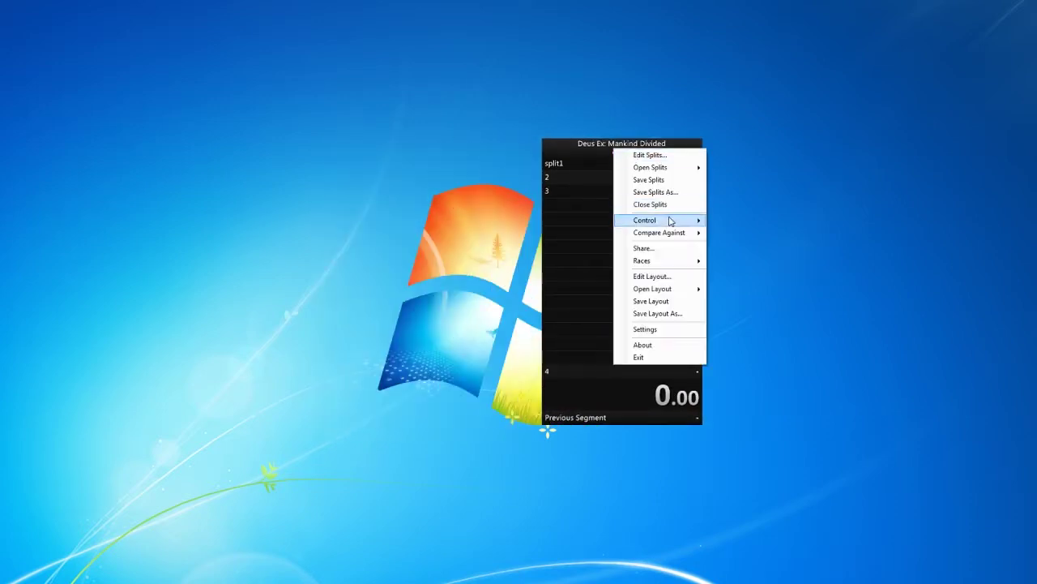
{"action": "mouse_move", "coordinate": [671, 222]}
{"action": "left_click", "coordinate": [717, 221]}
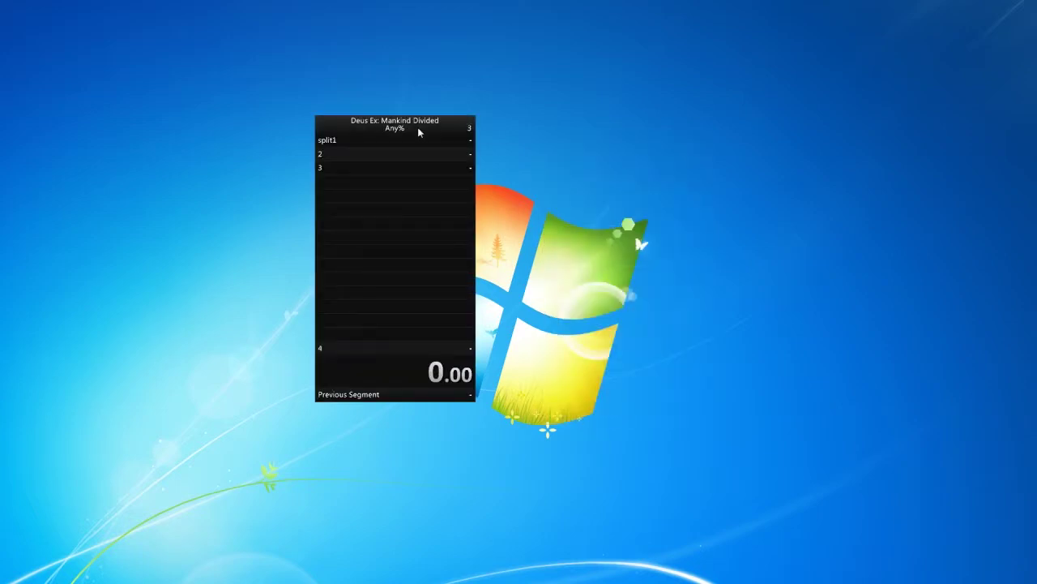
Activate load removal for Deus Ex: Mankind Divided in the splits editor and confirm the splits.
{"action": "right_click", "coordinate": [419, 132]}
{"action": "left_click", "coordinate": [473, 141]}
{"action": "left_click_drag", "start_coordinate": [145, 43], "coordinate": [587, 120]}
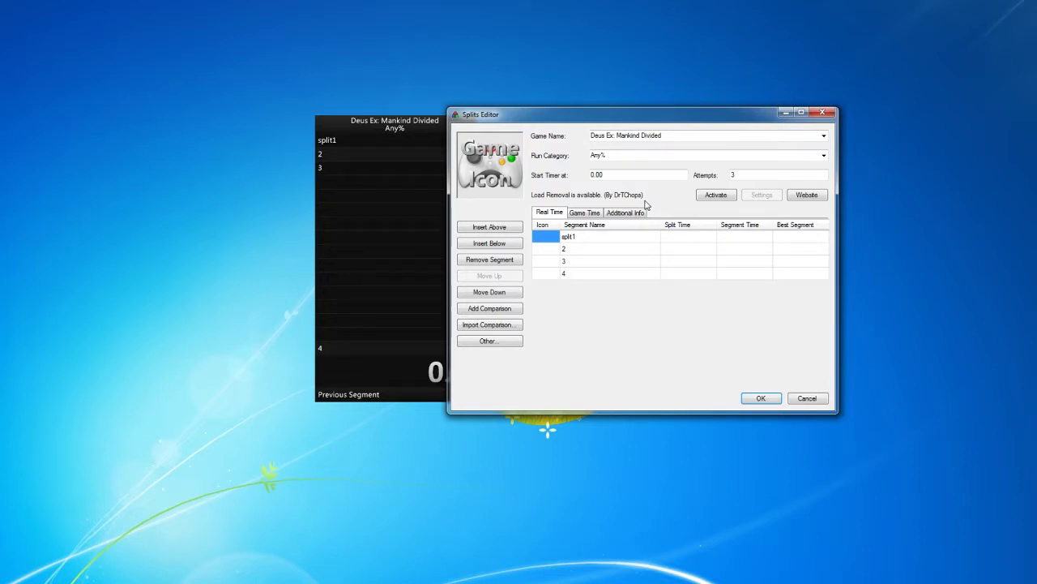
{"action": "left_click_drag", "start_coordinate": [614, 120], "coordinate": [707, 126]}
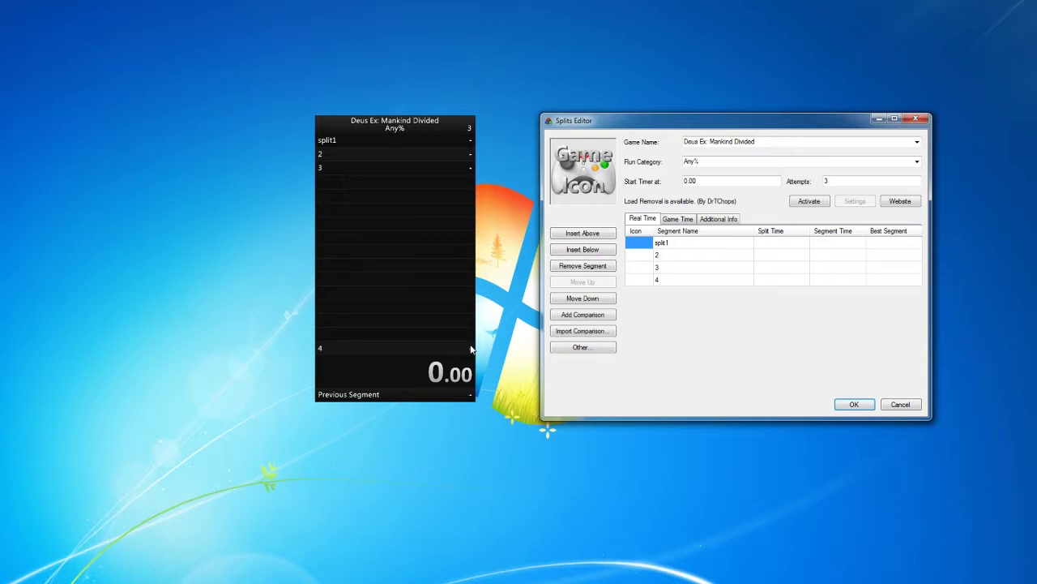
{"action": "left_click", "coordinate": [808, 202]}
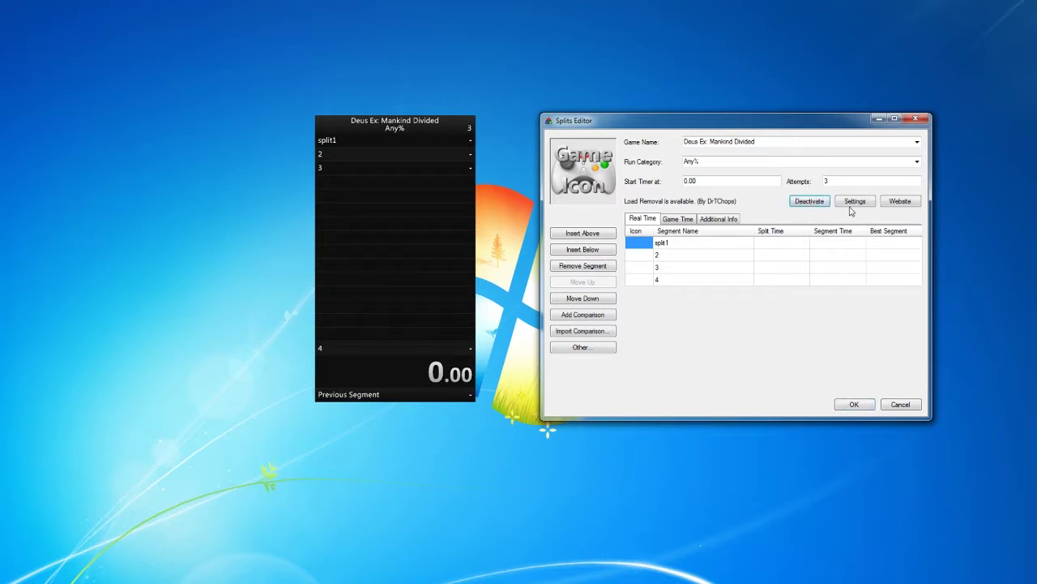
{"action": "left_click", "coordinate": [852, 404]}
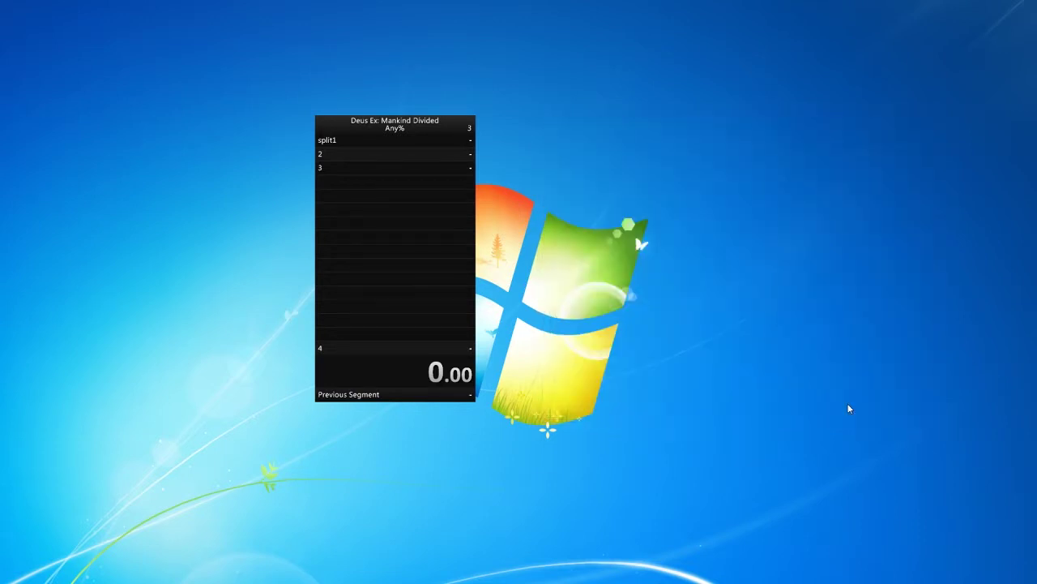
Open the splits editor, deactivate load removal for Deus Ex: Mankind Divided and activate it again.
{"action": "right_click", "coordinate": [419, 122]}
{"action": "left_click", "coordinate": [432, 131]}
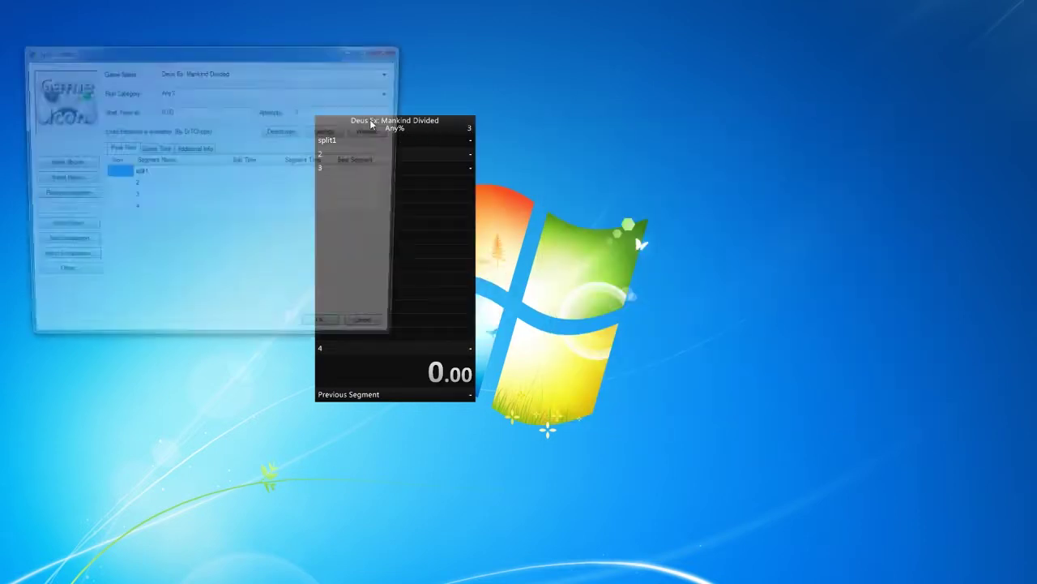
{"action": "left_click_drag", "start_coordinate": [228, 52], "coordinate": [683, 101]}
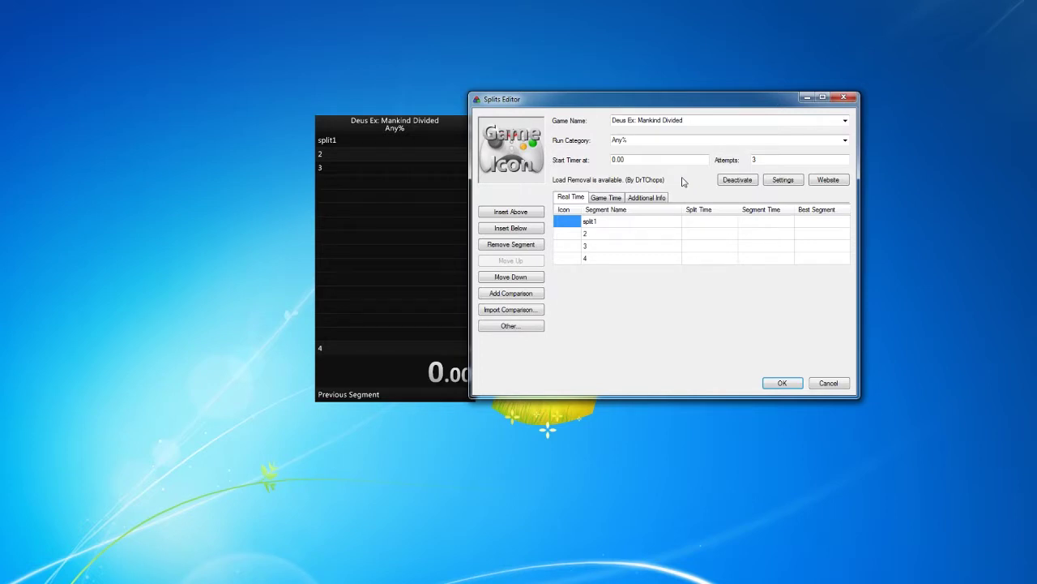
{"action": "left_click", "coordinate": [737, 180]}
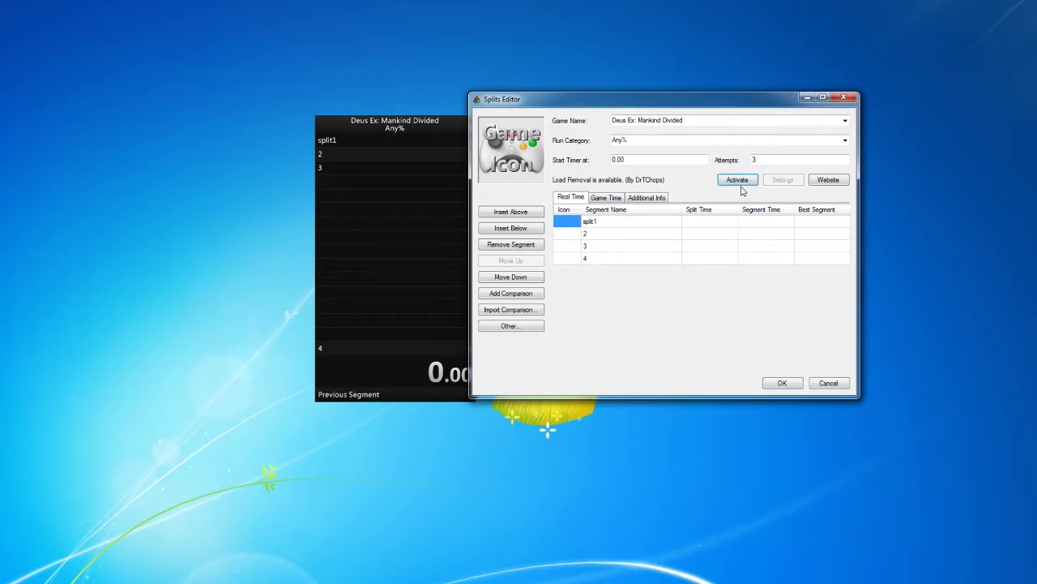
{"action": "left_click", "coordinate": [742, 183]}
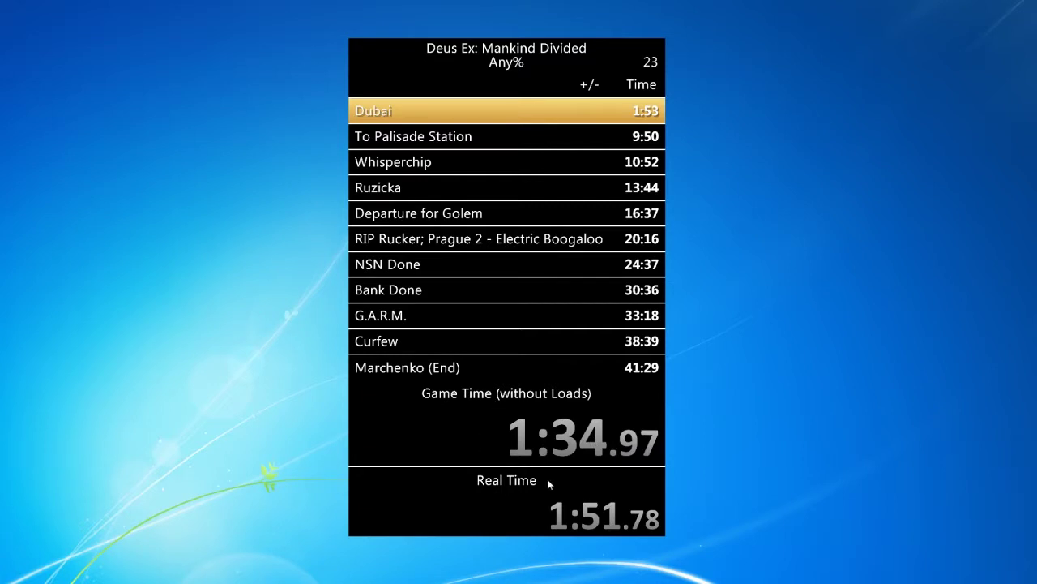
{"action": "right_click", "coordinate": [516, 50]}
{"action": "mouse_move", "coordinate": [559, 121]}
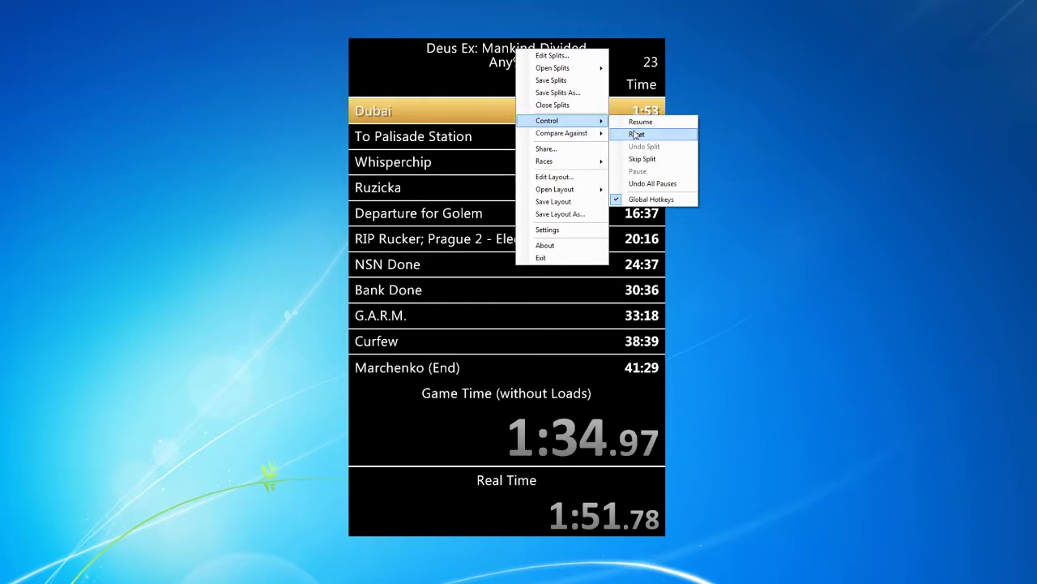
{"action": "left_click", "coordinate": [514, 333]}
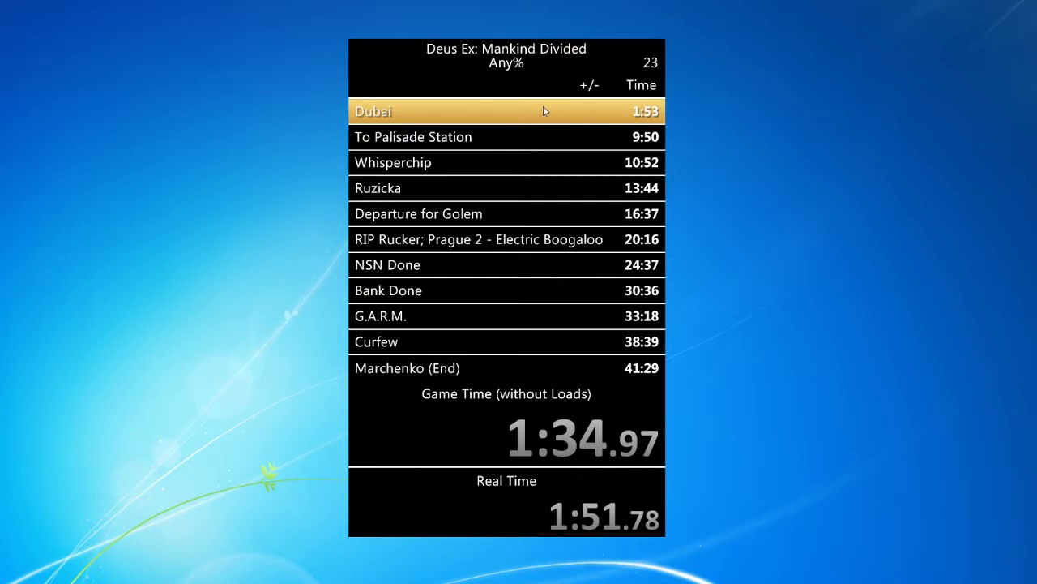
Set the timer to compare against Game Time.
{"action": "right_click", "coordinate": [513, 50]}
{"action": "mouse_move", "coordinate": [584, 139]}
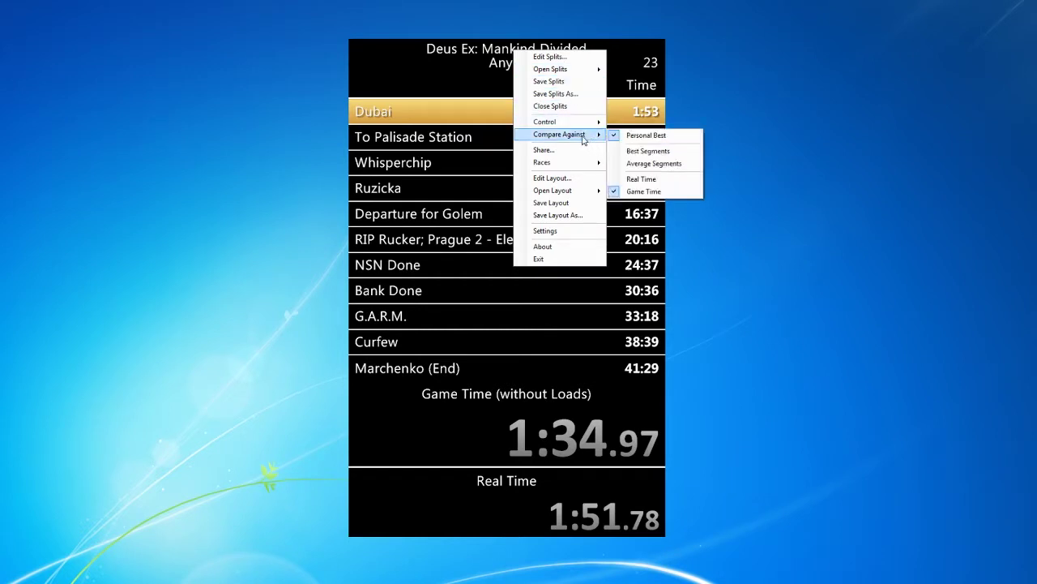
{"action": "left_click", "coordinate": [656, 191]}
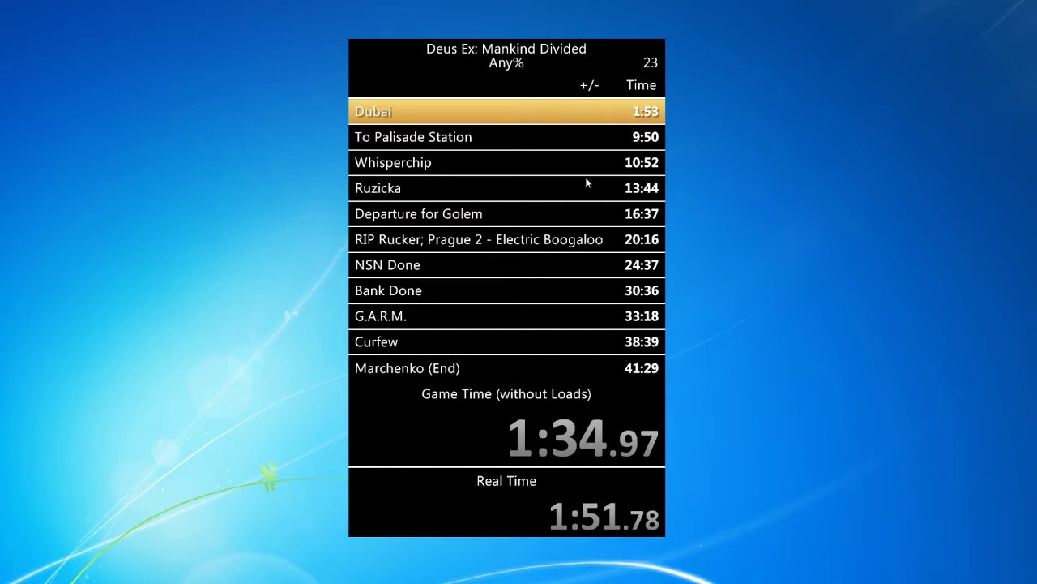
Resume the paused run in the timer with the Dubai segment active.
{"action": "right_click", "coordinate": [536, 64]}
{"action": "left_click", "coordinate": [744, 188]}
{"action": "right_click", "coordinate": [524, 53]}
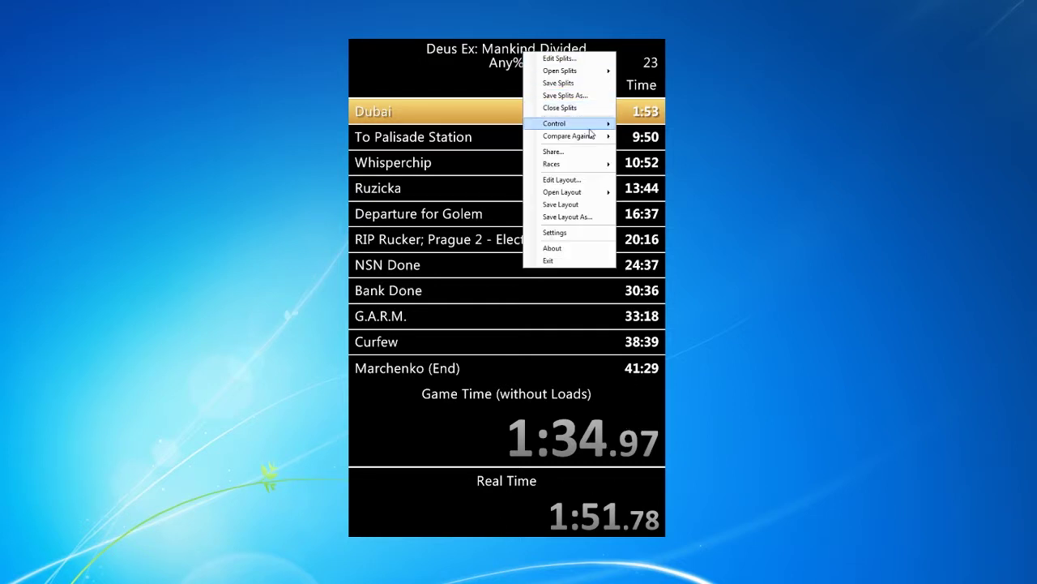
{"action": "left_click", "coordinate": [642, 123]}
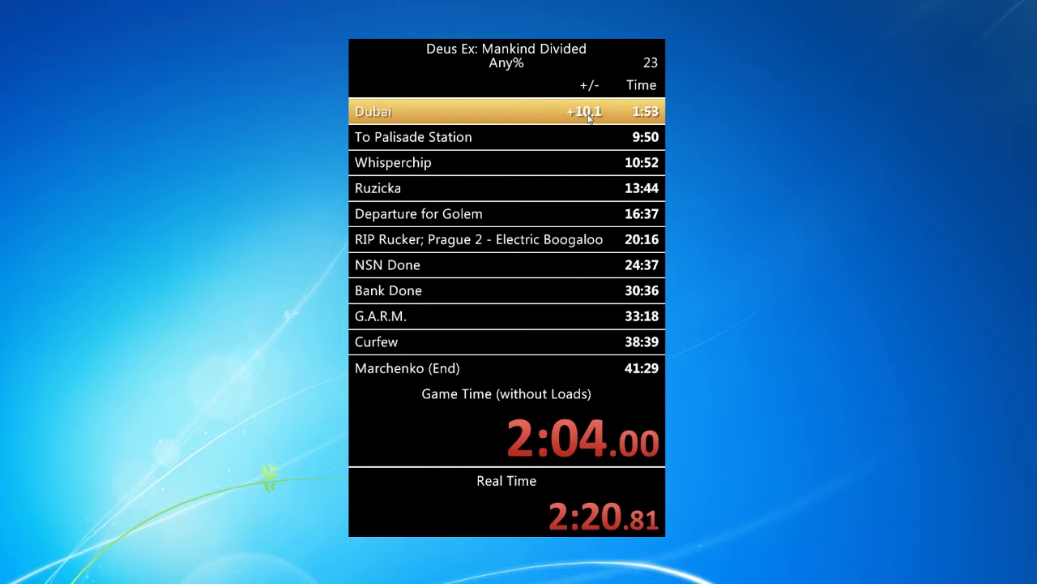
Split the running timer at the end of the Dubai segment using the control commands.
{"action": "right_click", "coordinate": [543, 46]}
{"action": "mouse_move", "coordinate": [612, 118]}
{"action": "left_click", "coordinate": [661, 120]}
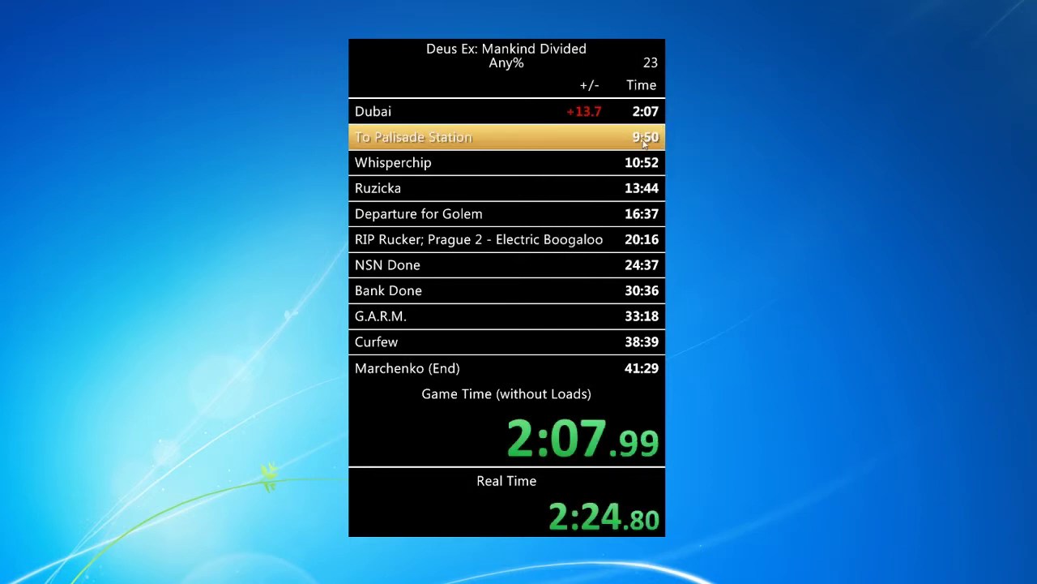
{"action": "right_click", "coordinate": [500, 61]}
{"action": "left_click", "coordinate": [608, 136]}
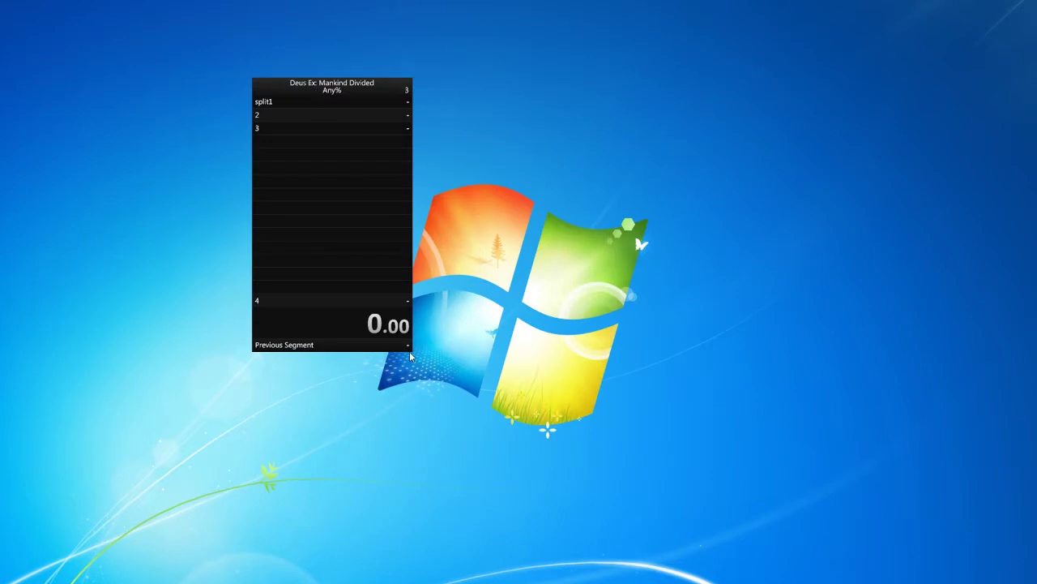
Enlarge the timer window considerably and move it toward the upper part of the desktop.
{"action": "left_click_drag", "start_coordinate": [409, 348], "coordinate": [835, 569]}
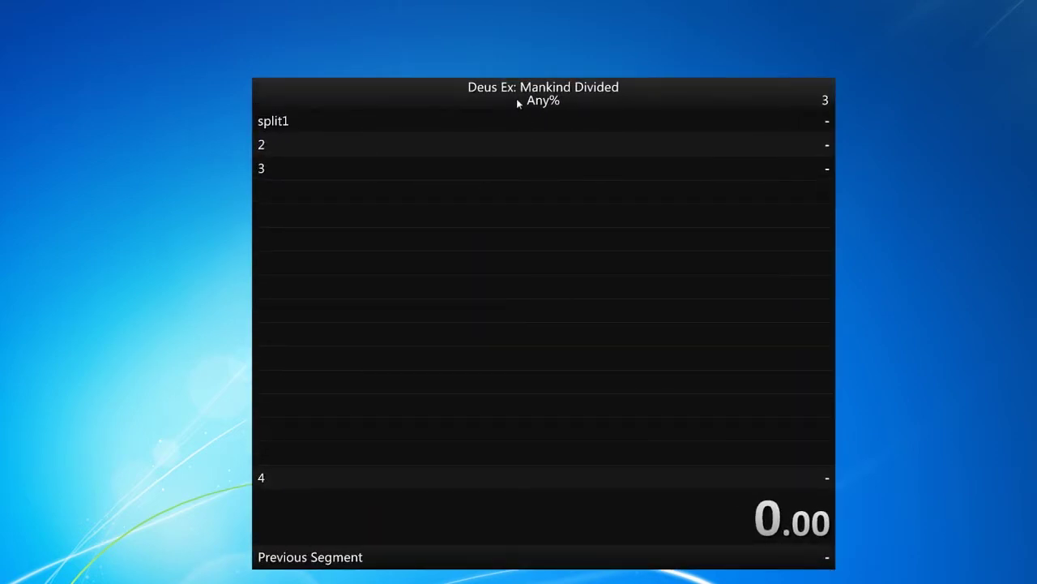
{"action": "left_click_drag", "start_coordinate": [516, 98], "coordinate": [421, 68]}
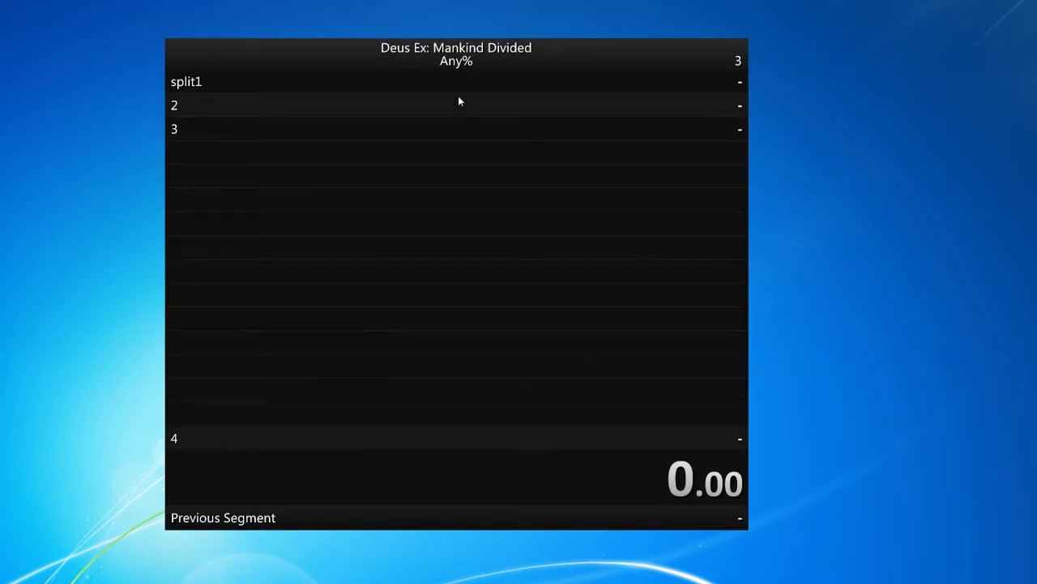
Open the title's layout settings from the layout editor, look through the other components' settings, and place the dialog clear of the timer title.
{"action": "right_click", "coordinate": [451, 64]}
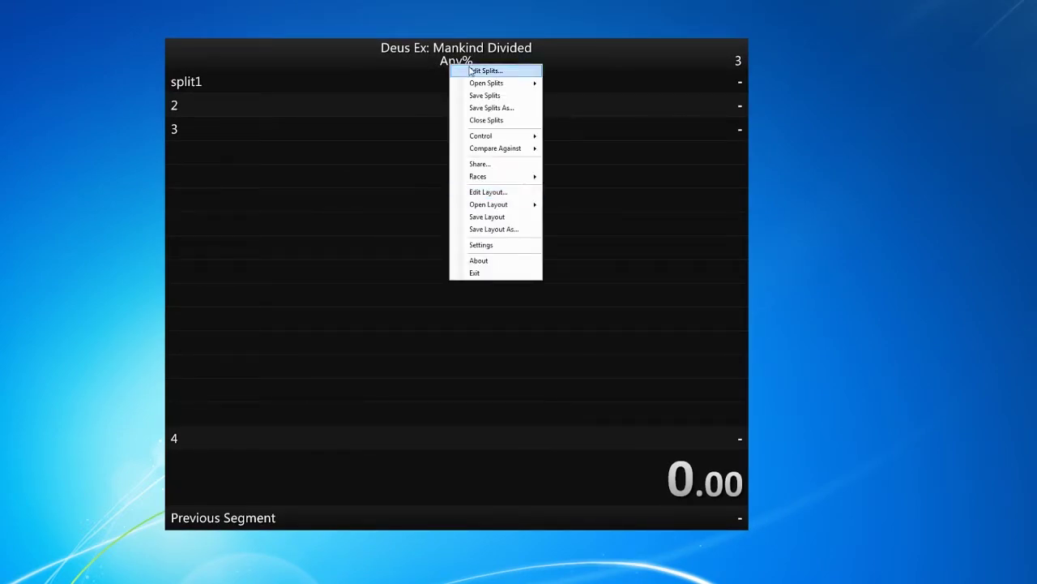
{"action": "left_click", "coordinate": [501, 192]}
{"action": "left_click_drag", "start_coordinate": [133, 98], "coordinate": [657, 141]}
{"action": "double_click", "coordinate": [627, 155]}
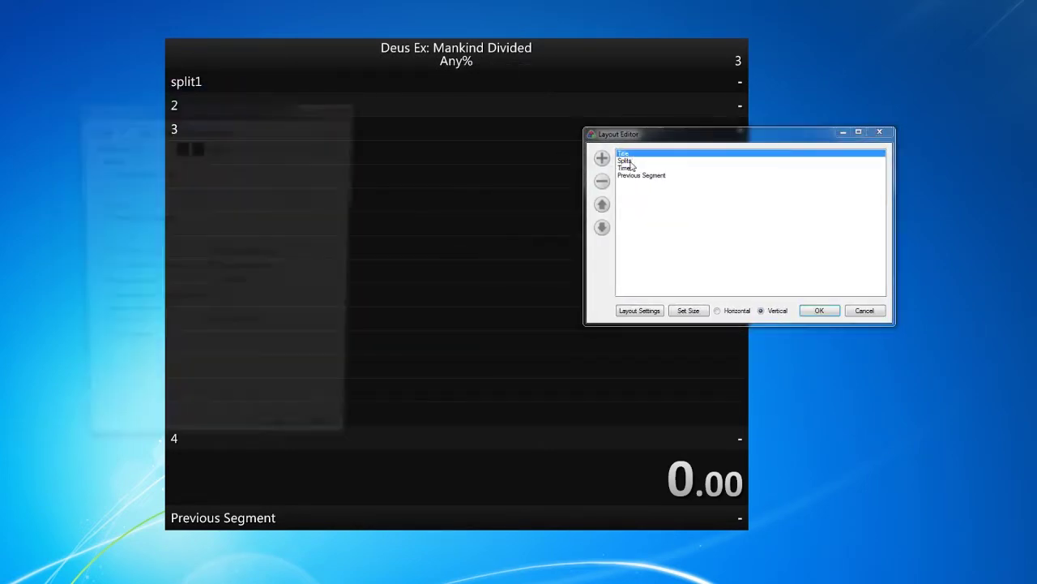
{"action": "left_click_drag", "start_coordinate": [107, 99], "coordinate": [414, 141]}
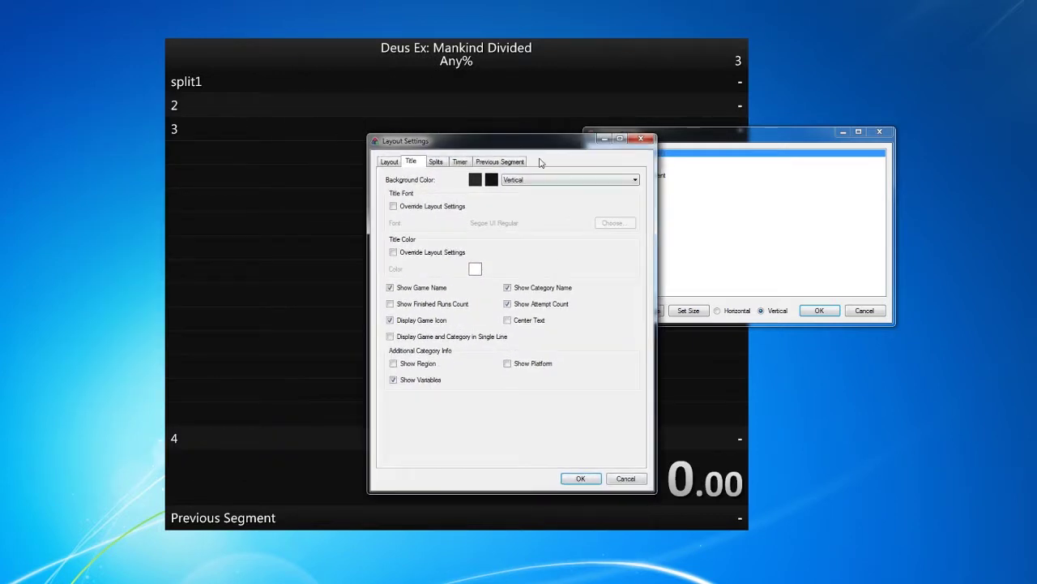
{"action": "left_click", "coordinate": [391, 161]}
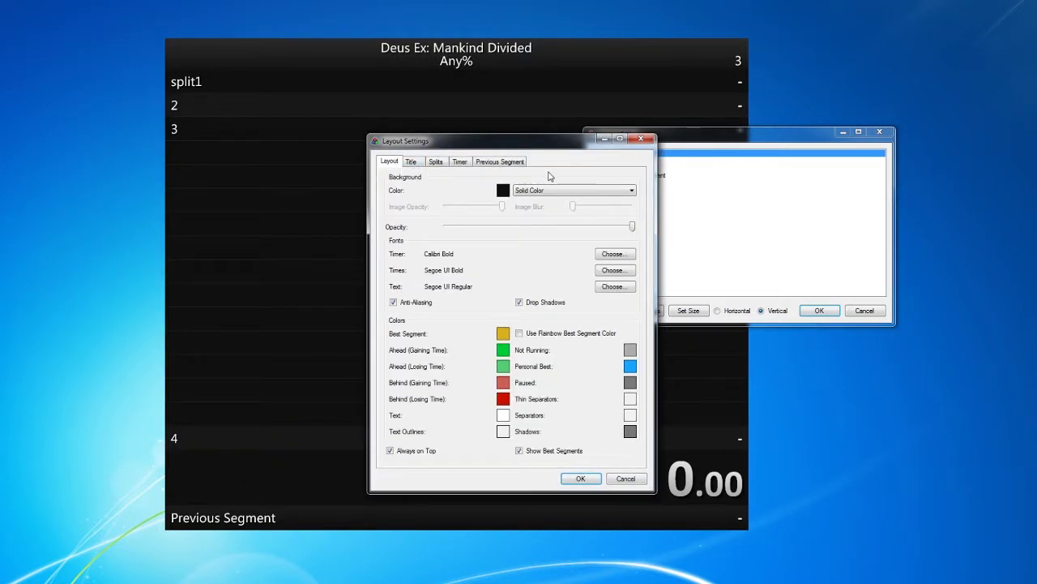
{"action": "left_click", "coordinate": [476, 163]}
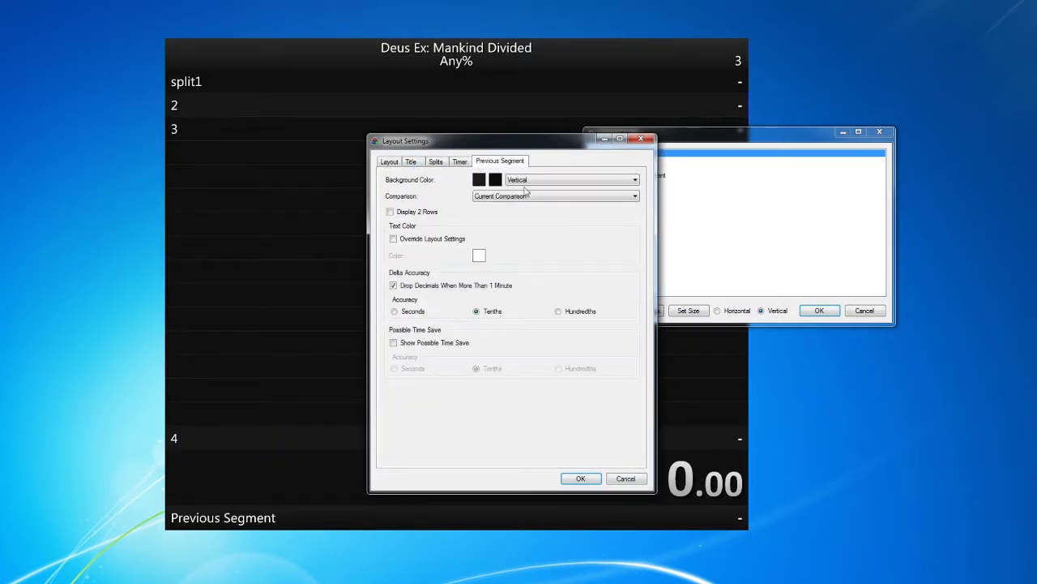
{"action": "left_click", "coordinate": [410, 162]}
{"action": "left_click_drag", "start_coordinate": [427, 145], "coordinate": [712, 120]}
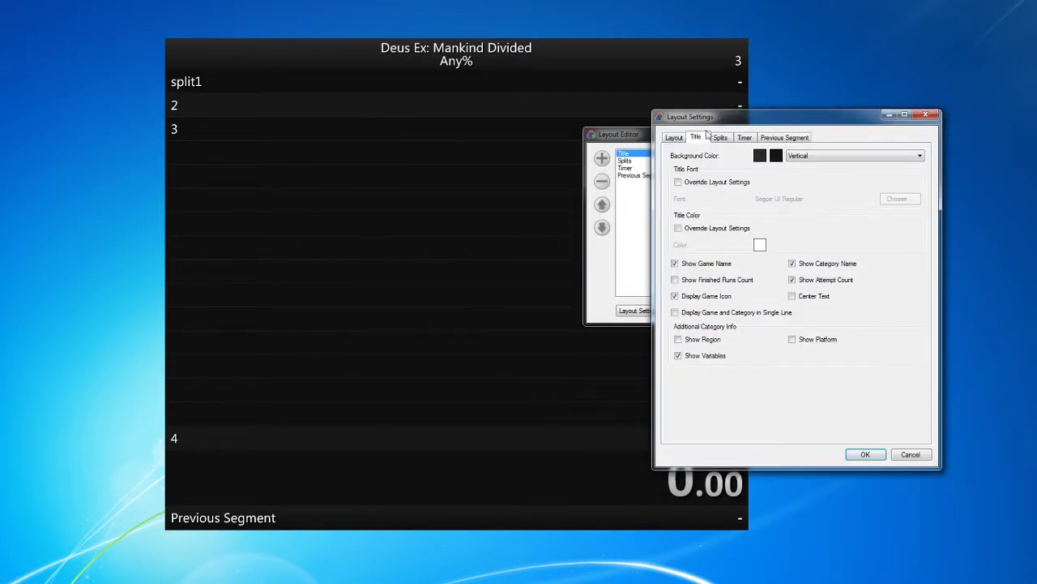
{"action": "left_click_drag", "start_coordinate": [779, 125], "coordinate": [794, 165]}
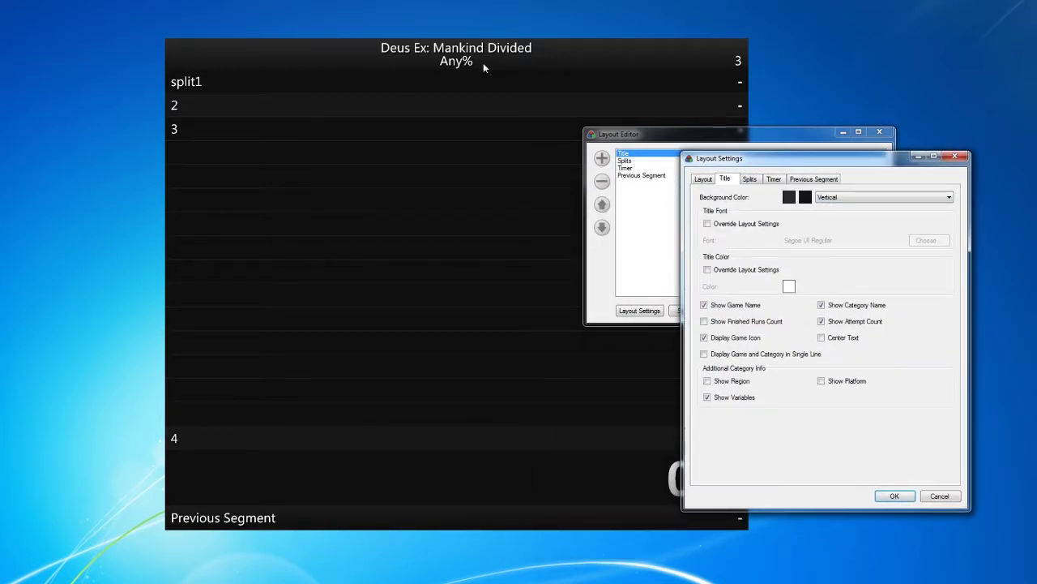
Change the title background to Plain and give it the magenta color FFC114B1.
{"action": "left_click", "coordinate": [843, 197]}
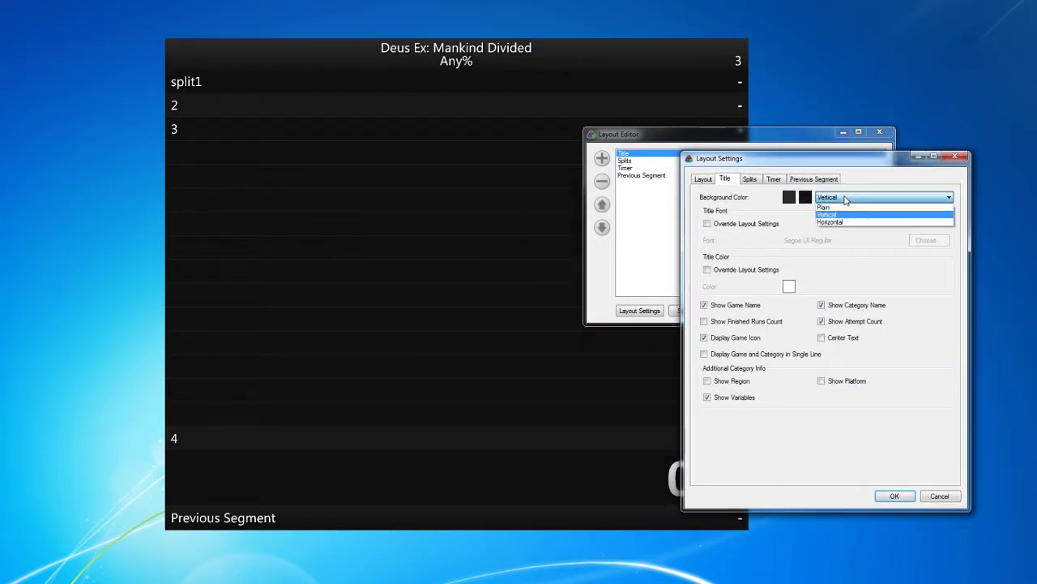
{"action": "left_click", "coordinate": [817, 204]}
{"action": "left_click", "coordinate": [805, 197]}
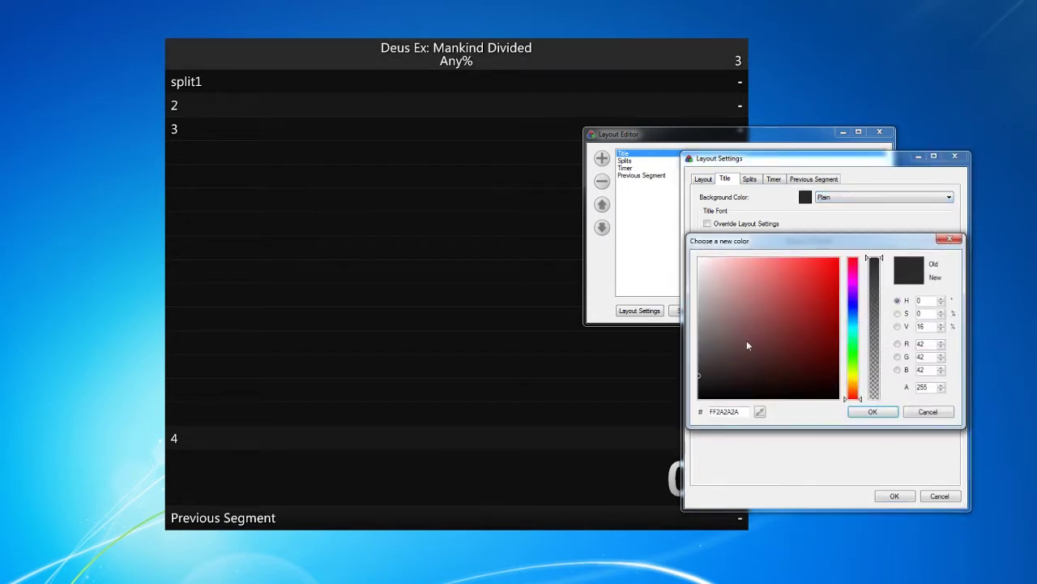
{"action": "left_click", "coordinate": [825, 295]}
{"action": "left_click", "coordinate": [859, 281]}
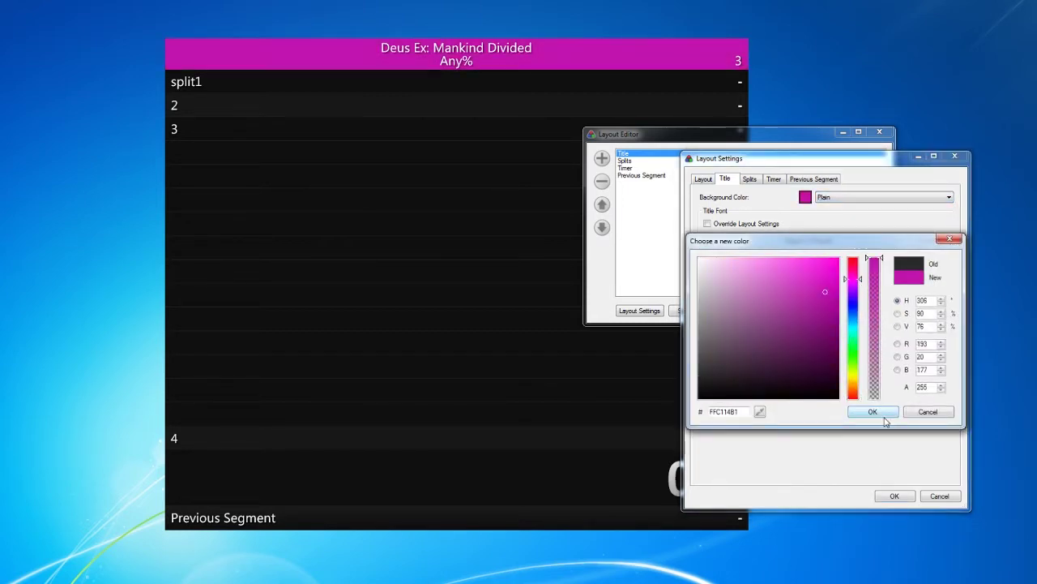
{"action": "left_click", "coordinate": [873, 412]}
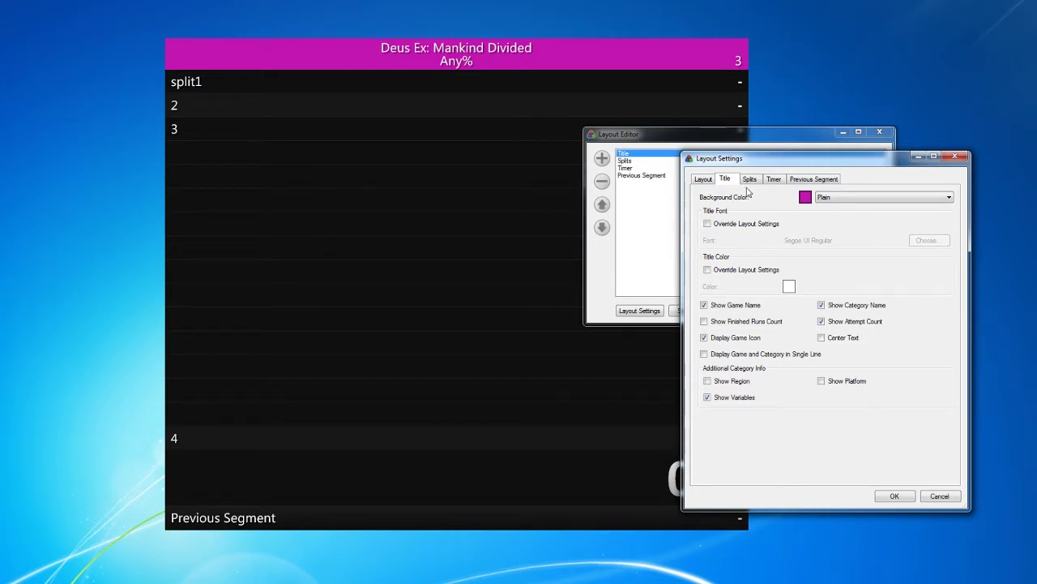
Recolor the title background bright green, FF00FF31.
{"action": "left_click", "coordinate": [805, 197]}
{"action": "left_click", "coordinate": [855, 347]}
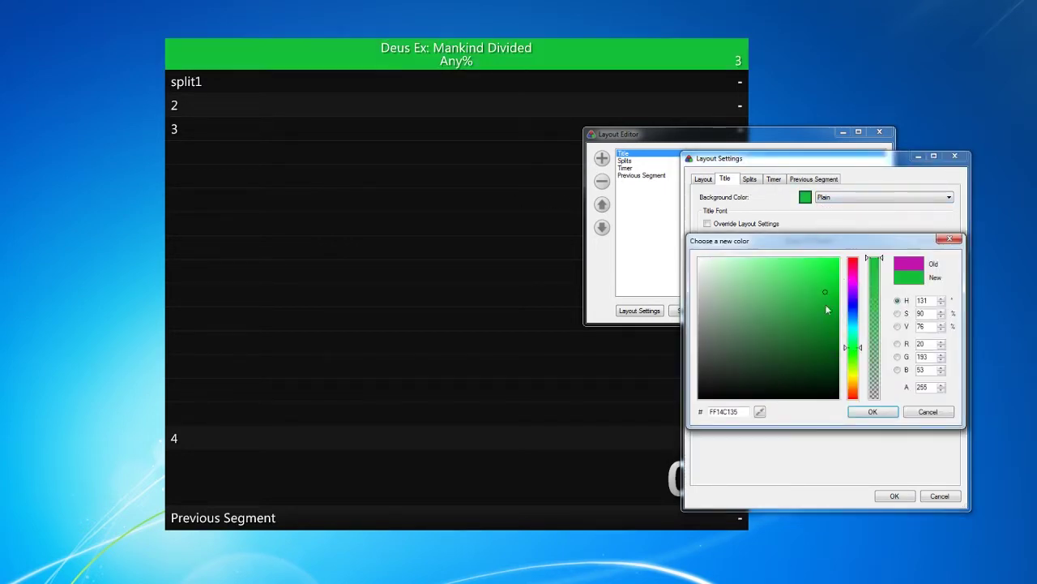
{"action": "left_click_drag", "start_coordinate": [826, 309], "coordinate": [863, 220]}
{"action": "left_click", "coordinate": [881, 415]}
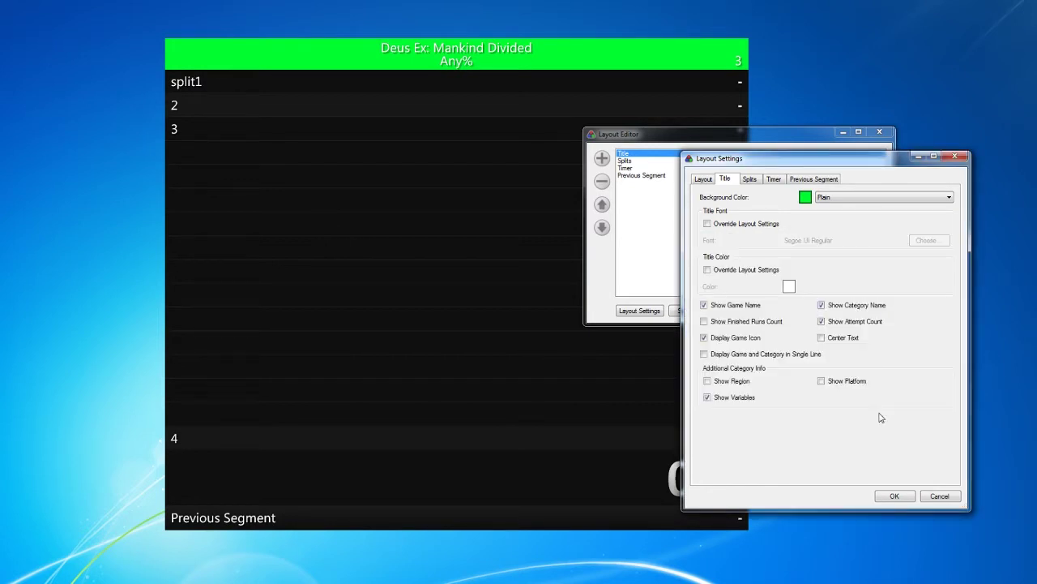
Set the title's plain background color to black.
{"action": "left_click", "coordinate": [805, 197]}
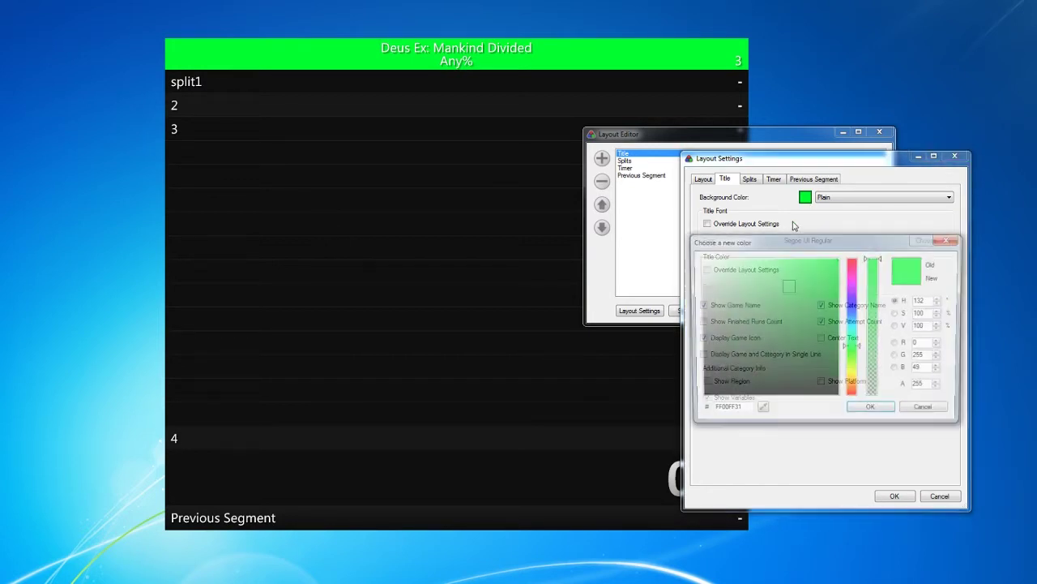
{"action": "left_click_drag", "start_coordinate": [811, 340], "coordinate": [813, 414]}
{"action": "left_click", "coordinate": [876, 413]}
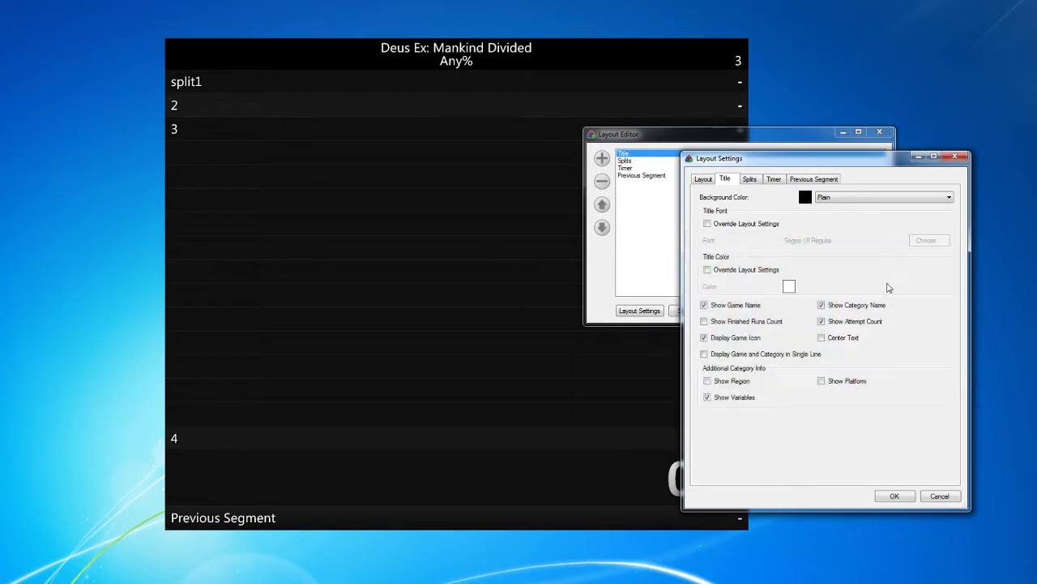
Set the total splits to 9 in the splits settings and confirm the layout changes.
{"action": "left_click", "coordinate": [750, 179]}
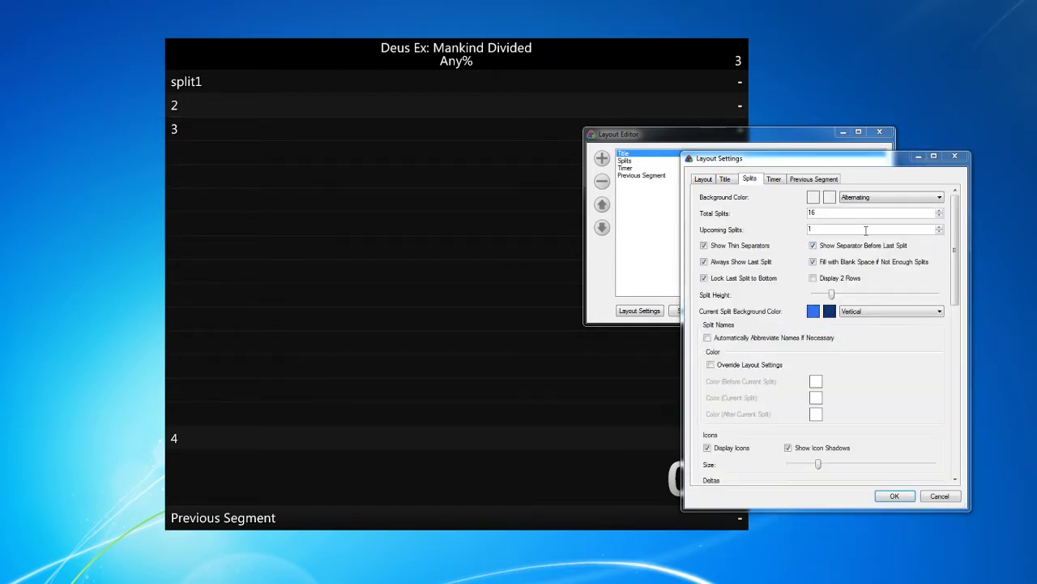
{"action": "left_click", "coordinate": [940, 216]}
{"action": "left_click", "coordinate": [939, 216]}
{"action": "left_click", "coordinate": [939, 216]}
{"action": "left_click", "coordinate": [939, 215]}
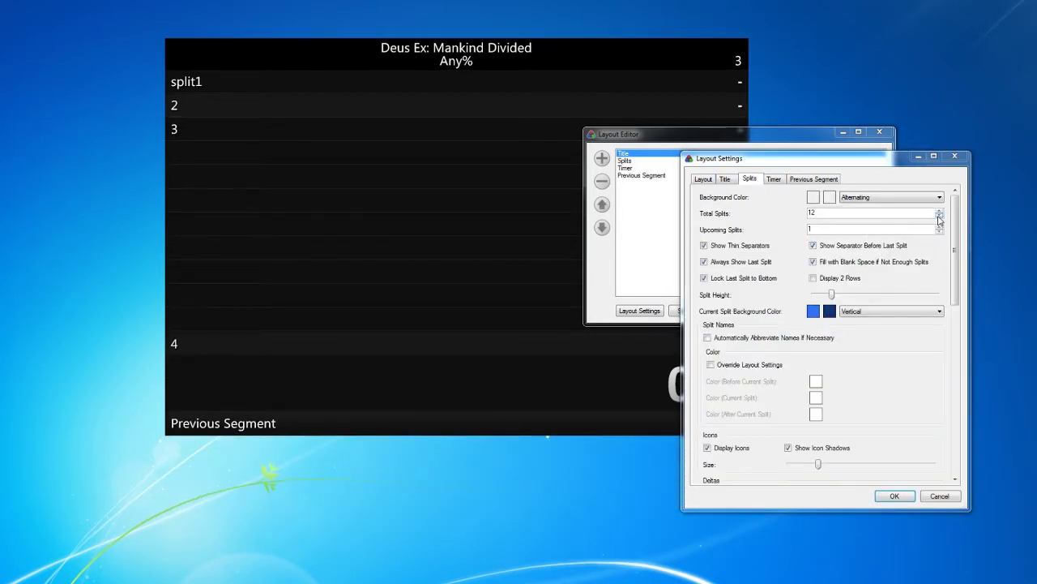
{"action": "left_click", "coordinate": [940, 216]}
{"action": "left_click", "coordinate": [939, 216]}
{"action": "left_click", "coordinate": [939, 216]}
{"action": "left_click_drag", "start_coordinate": [796, 164], "coordinate": [838, 175]}
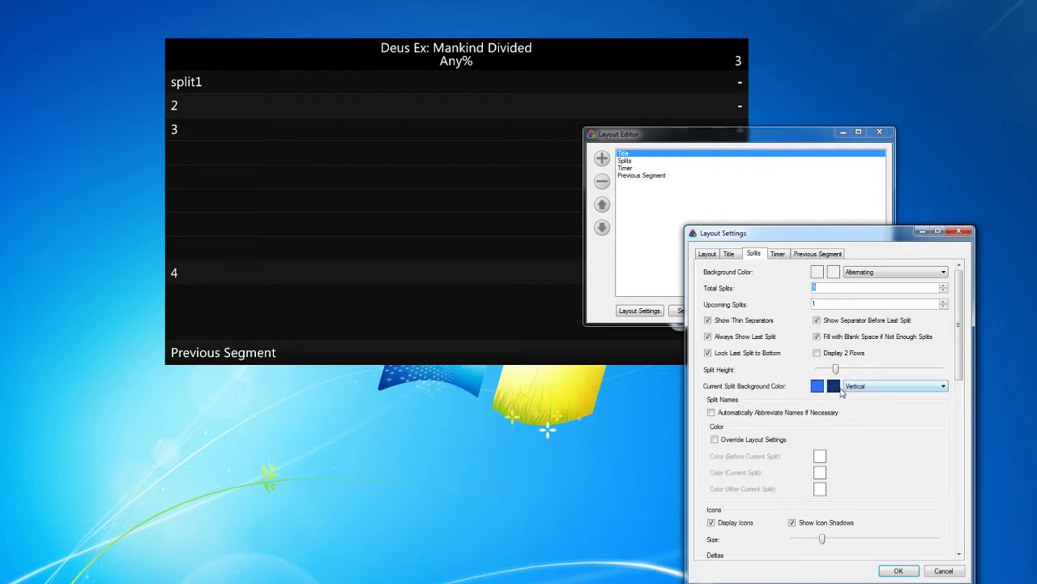
{"action": "left_click", "coordinate": [878, 571]}
{"action": "left_click", "coordinate": [819, 311]}
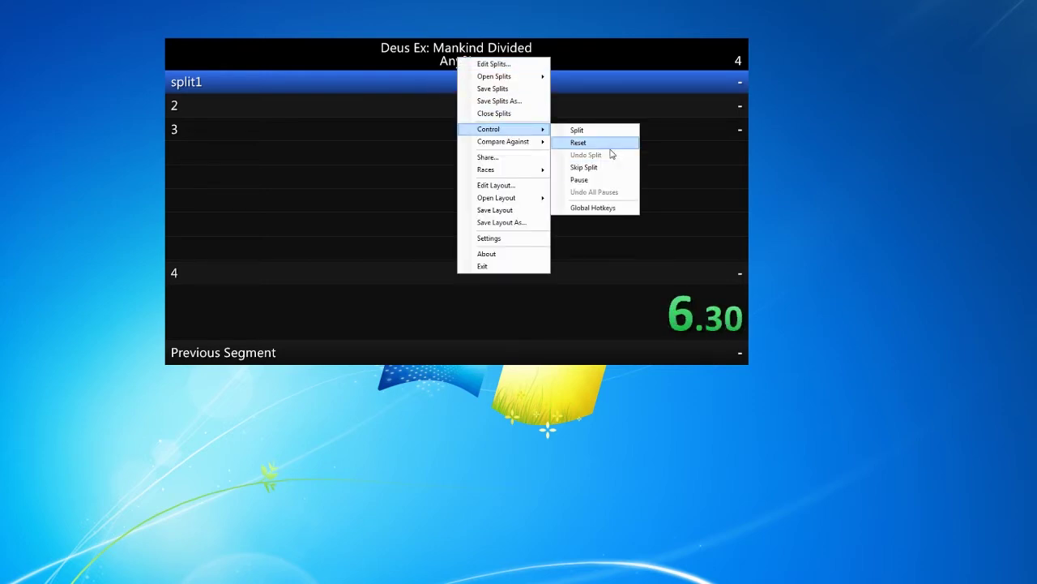
Reset the run and set the current split's background style to Plain in the splits settings.
{"action": "left_click", "coordinate": [559, 145]}
{"action": "right_click", "coordinate": [454, 60]}
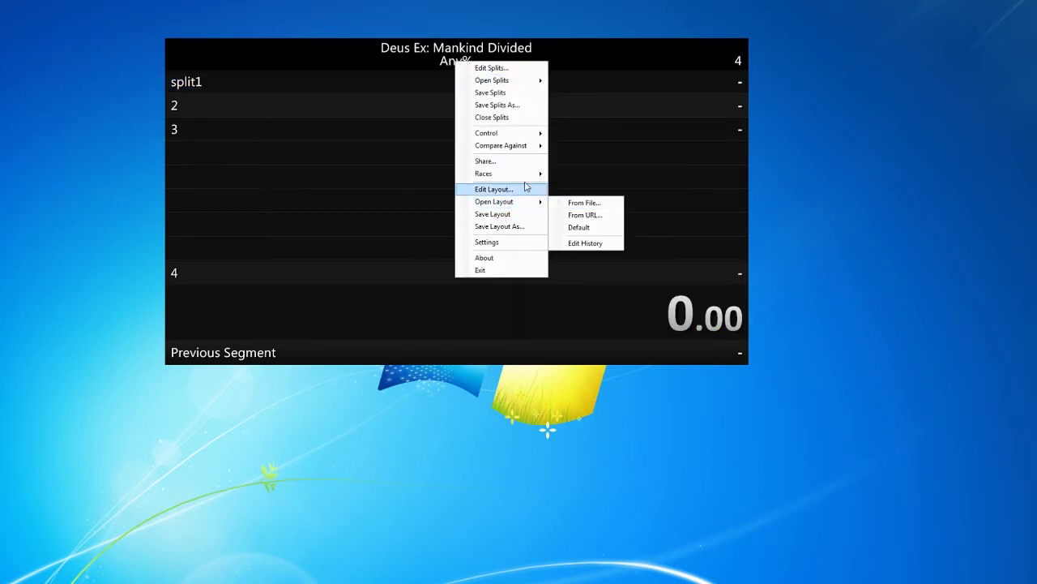
{"action": "left_click", "coordinate": [486, 190]}
{"action": "double_click", "coordinate": [29, 49]}
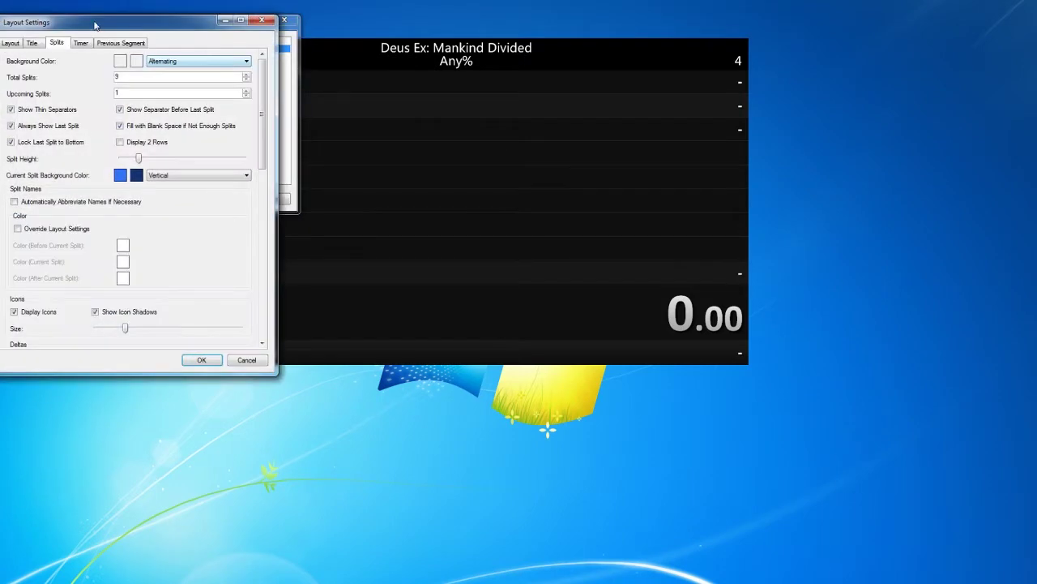
{"action": "left_click_drag", "start_coordinate": [111, 23], "coordinate": [698, 116]}
{"action": "left_click", "coordinate": [768, 265]}
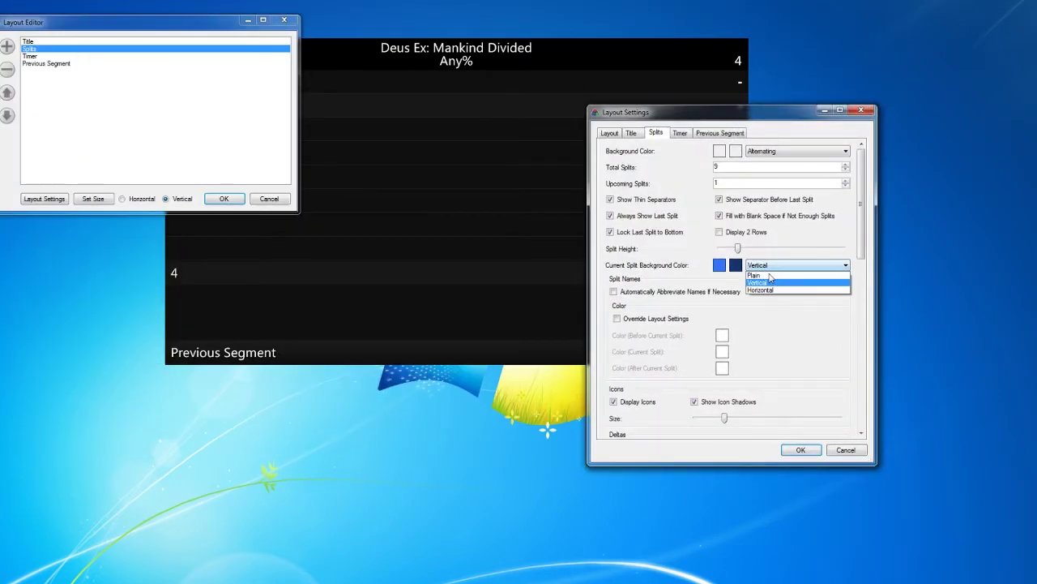
{"action": "left_click", "coordinate": [758, 275]}
Color the current split's background bright green and confirm the layout changes.
{"action": "left_click", "coordinate": [719, 266]}
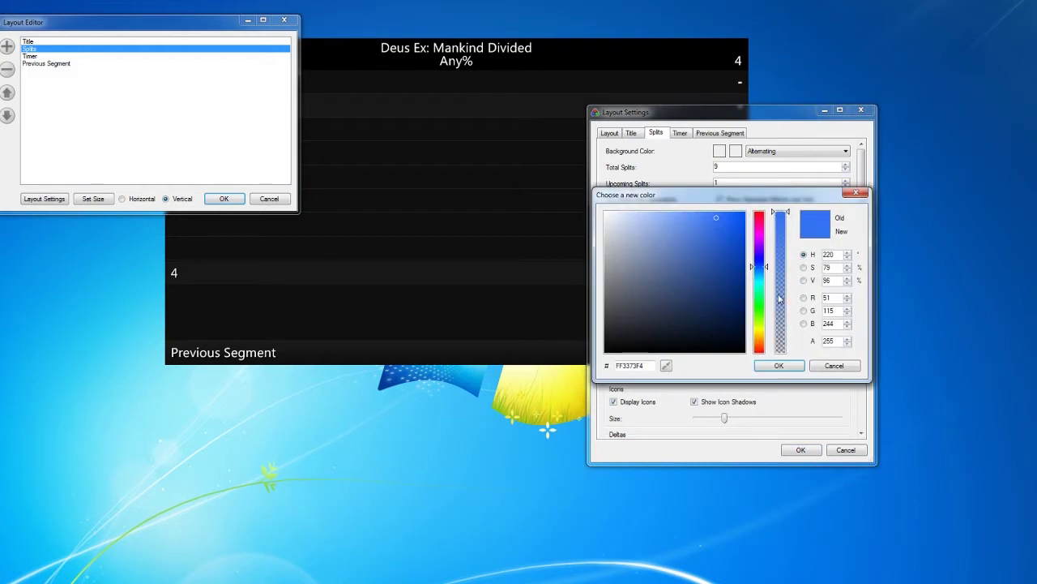
{"action": "left_click", "coordinate": [762, 316]}
{"action": "left_click_drag", "start_coordinate": [762, 317], "coordinate": [762, 308]}
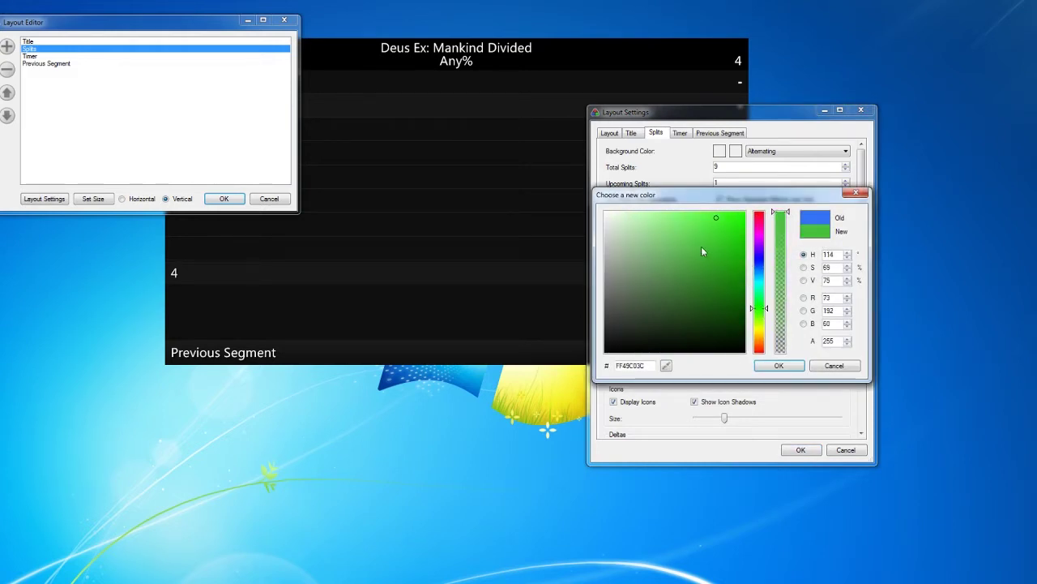
{"action": "left_click_drag", "start_coordinate": [701, 245], "coordinate": [766, 200]}
{"action": "left_click", "coordinate": [778, 365]}
{"action": "left_click", "coordinate": [801, 450]}
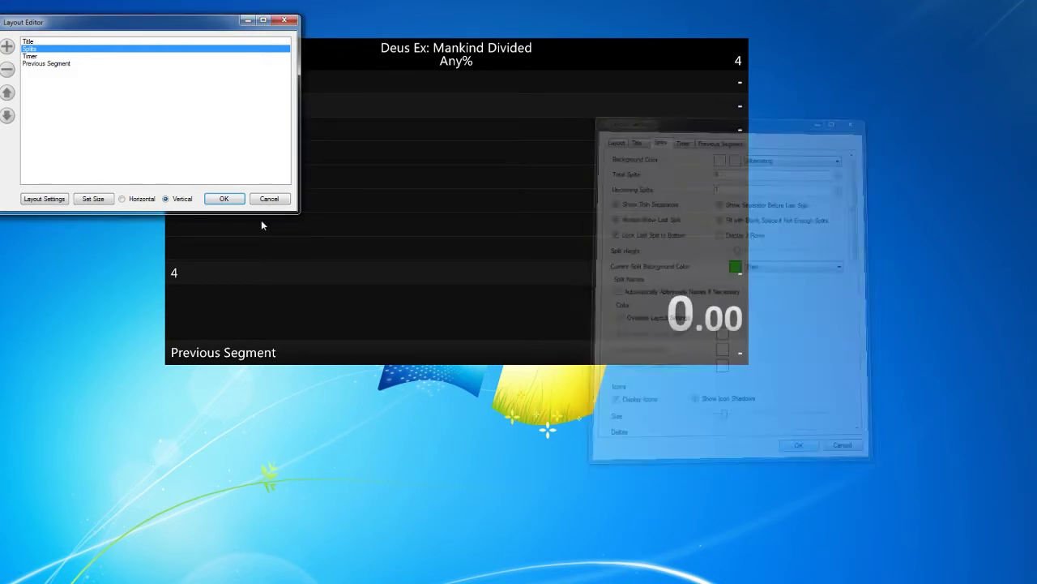
{"action": "left_click", "coordinate": [231, 205]}
Start the timer to check the current split's highlight in the layout.
{"action": "right_click", "coordinate": [452, 52]}
{"action": "mouse_move", "coordinate": [503, 135]}
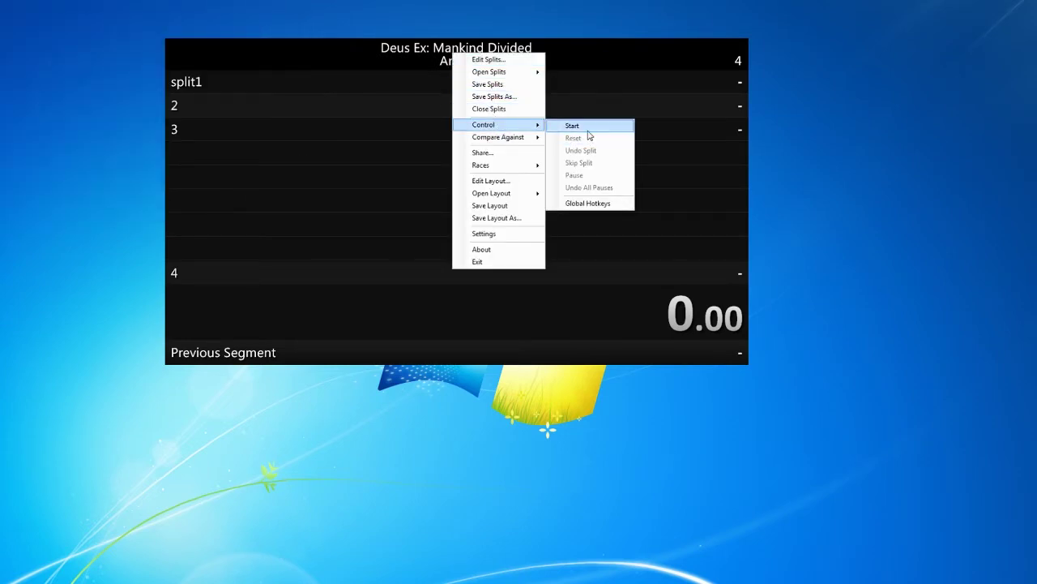
{"action": "left_click", "coordinate": [573, 124]}
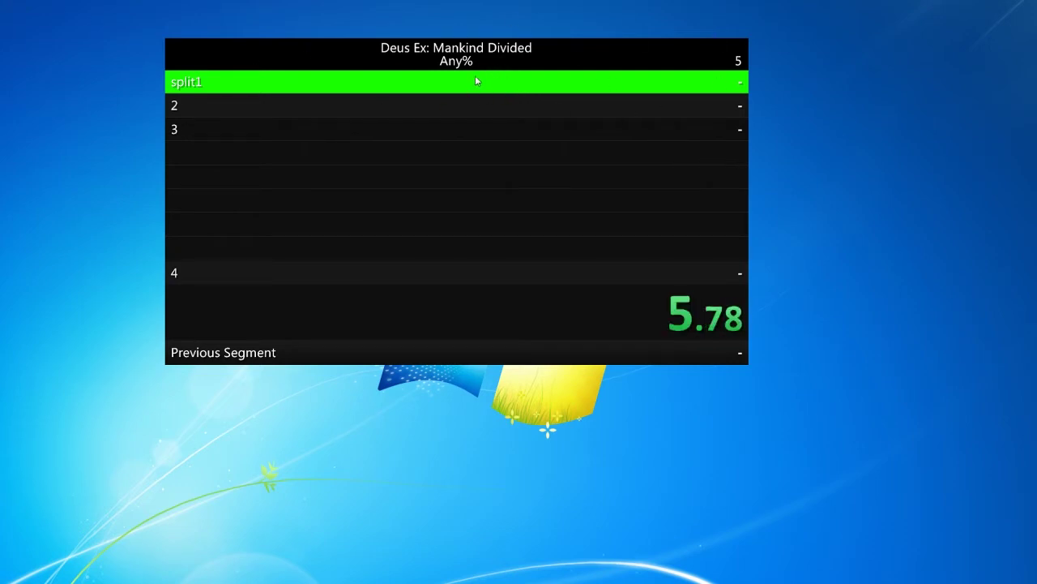
Return to the layout's title settings and reapply black as the plain background color.
{"action": "right_click", "coordinate": [460, 54]}
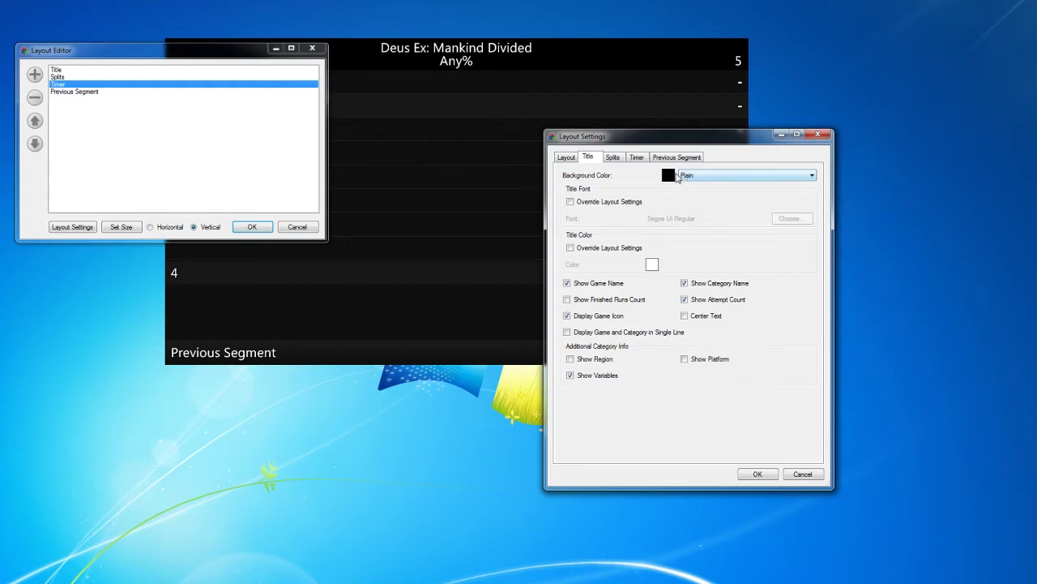
{"action": "left_click", "coordinate": [667, 175]}
{"action": "left_click_drag", "start_coordinate": [696, 305], "coordinate": [750, 460]}
{"action": "left_click", "coordinate": [735, 389]}
Set the timer's timing method to Game Time and confirm the layout settings.
{"action": "left_click", "coordinate": [637, 157]}
{"action": "left_click_drag", "start_coordinate": [663, 142], "coordinate": [808, 166]}
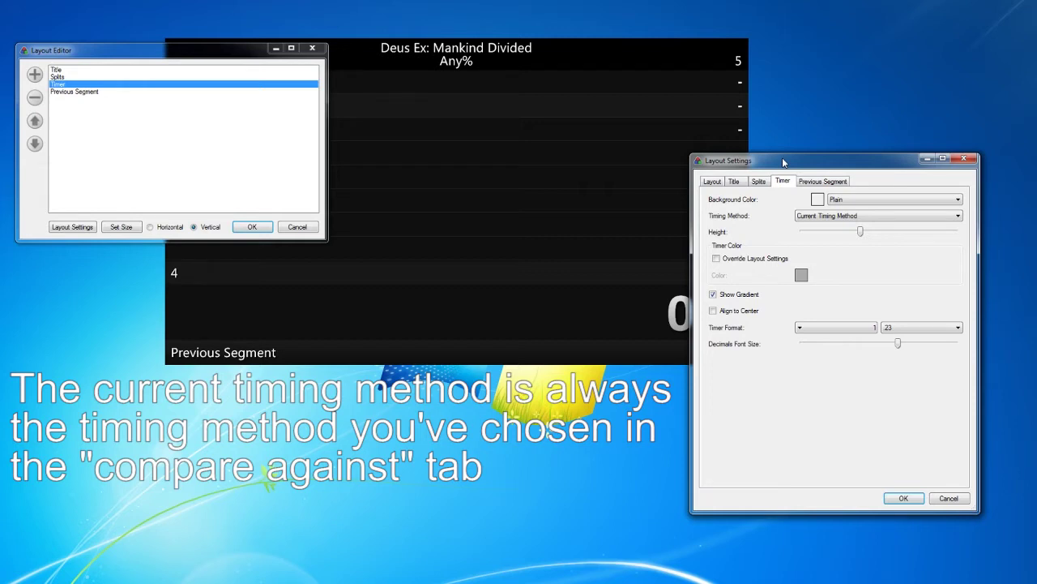
{"action": "left_click_drag", "start_coordinate": [760, 156], "coordinate": [715, 181]}
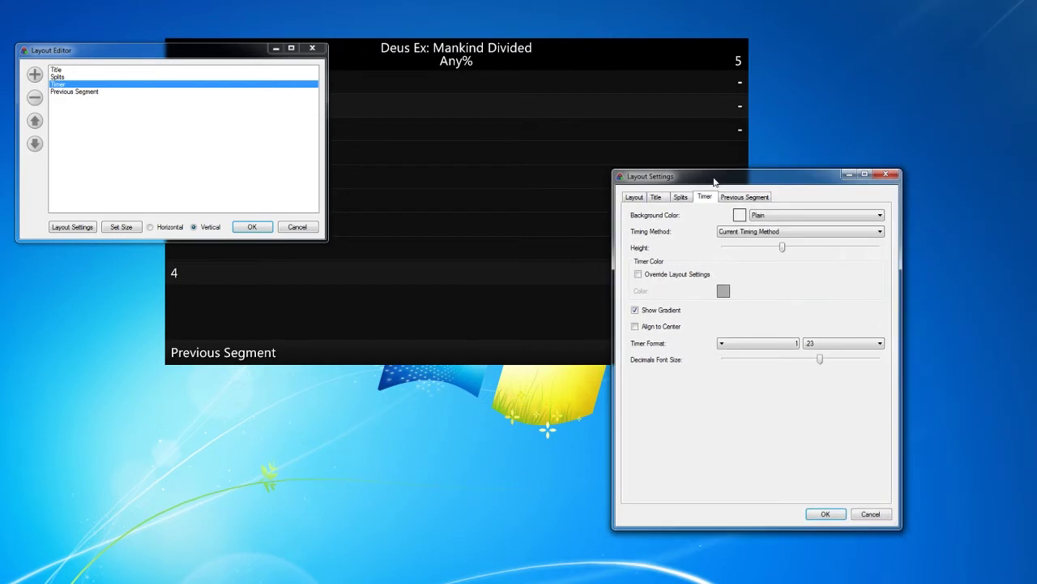
{"action": "left_click", "coordinate": [762, 232]}
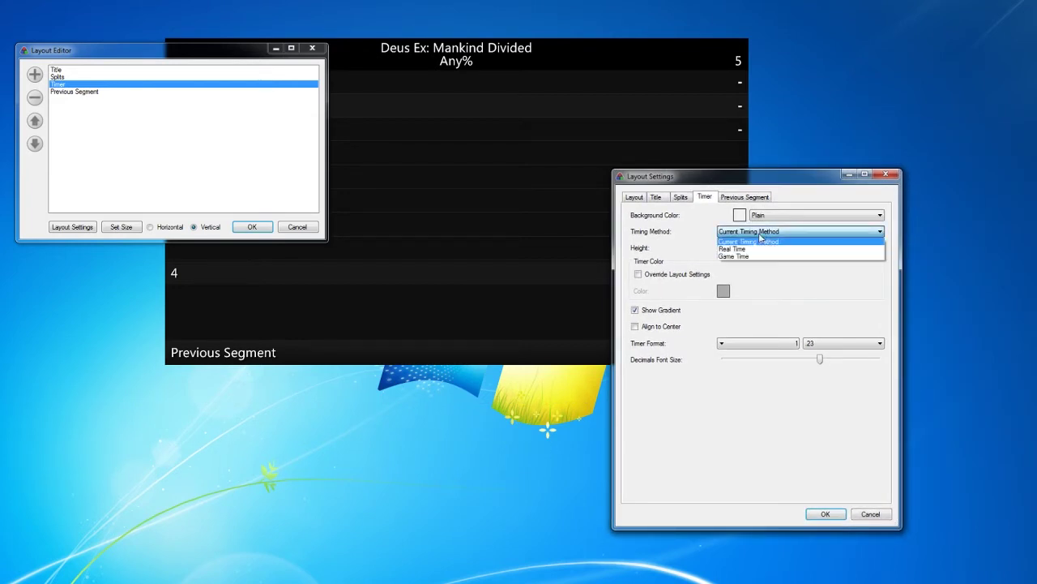
{"action": "left_click", "coordinate": [764, 256]}
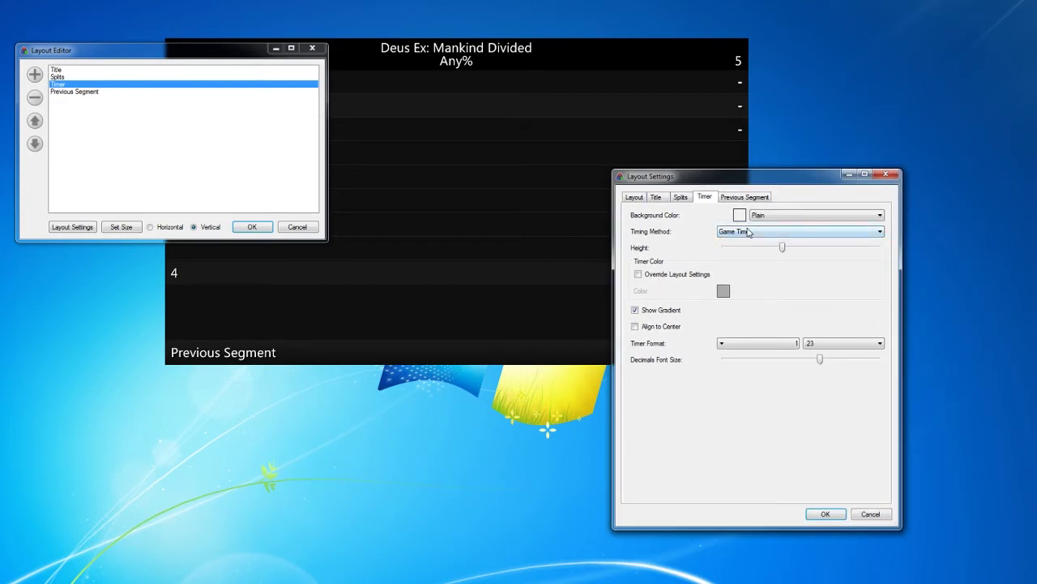
{"action": "left_click", "coordinate": [825, 513]}
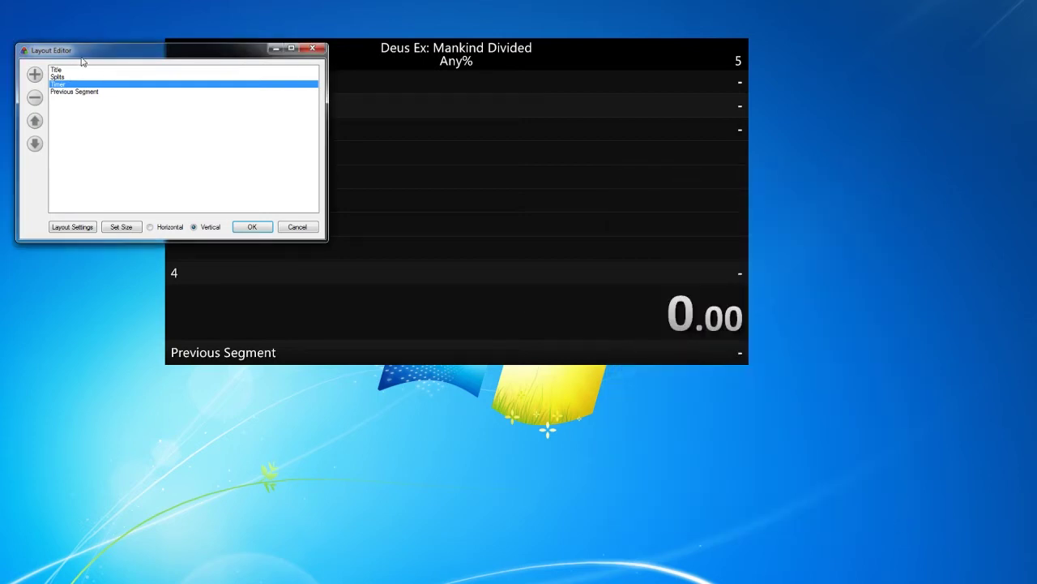
Remove the Previous Segment component from the layout and add a second Timer component.
{"action": "left_click_drag", "start_coordinate": [81, 60], "coordinate": [762, 176]}
{"action": "left_click", "coordinate": [772, 205]}
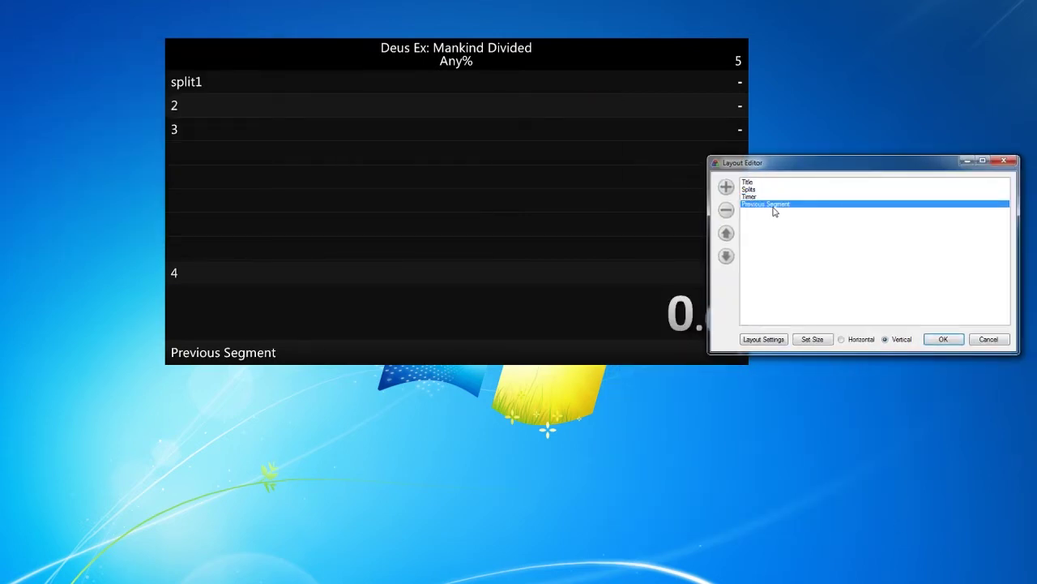
{"action": "left_click", "coordinate": [727, 209]}
{"action": "left_click", "coordinate": [726, 186]}
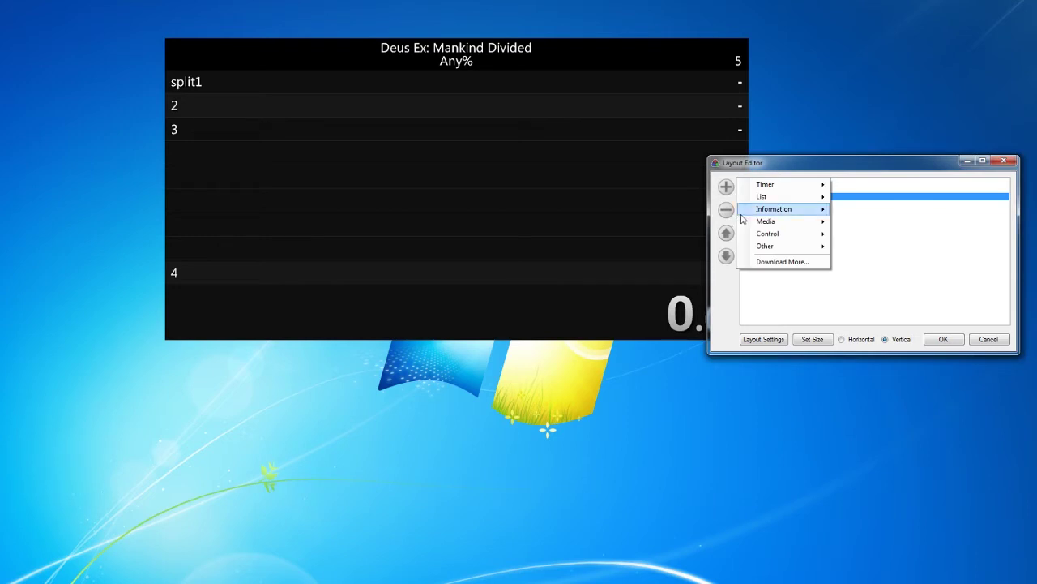
{"action": "mouse_move", "coordinate": [765, 185]}
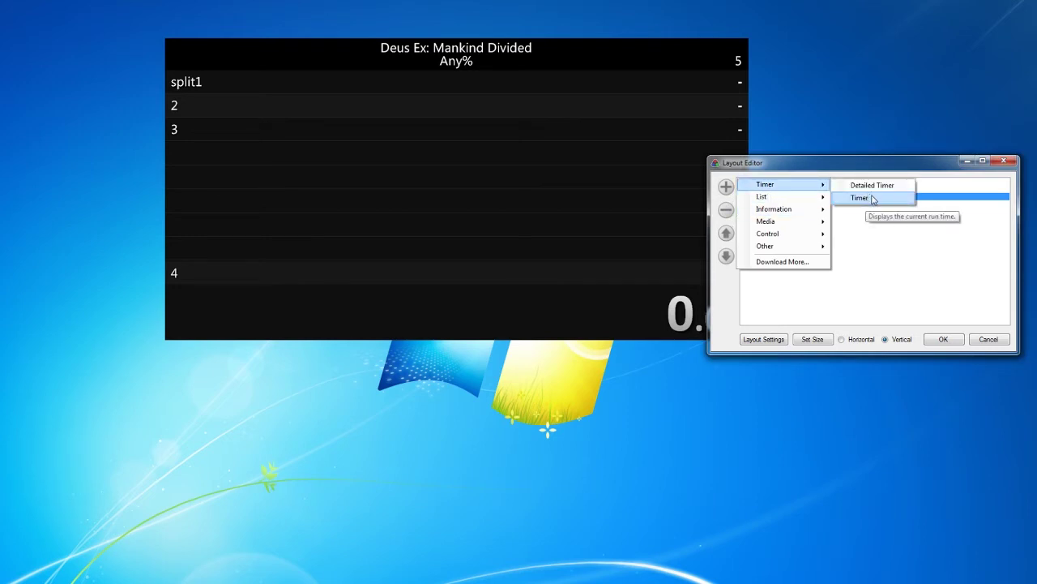
{"action": "left_click", "coordinate": [873, 198]}
Set the second timer's timing method to Real Time and confirm the layout settings.
{"action": "double_click", "coordinate": [776, 204]}
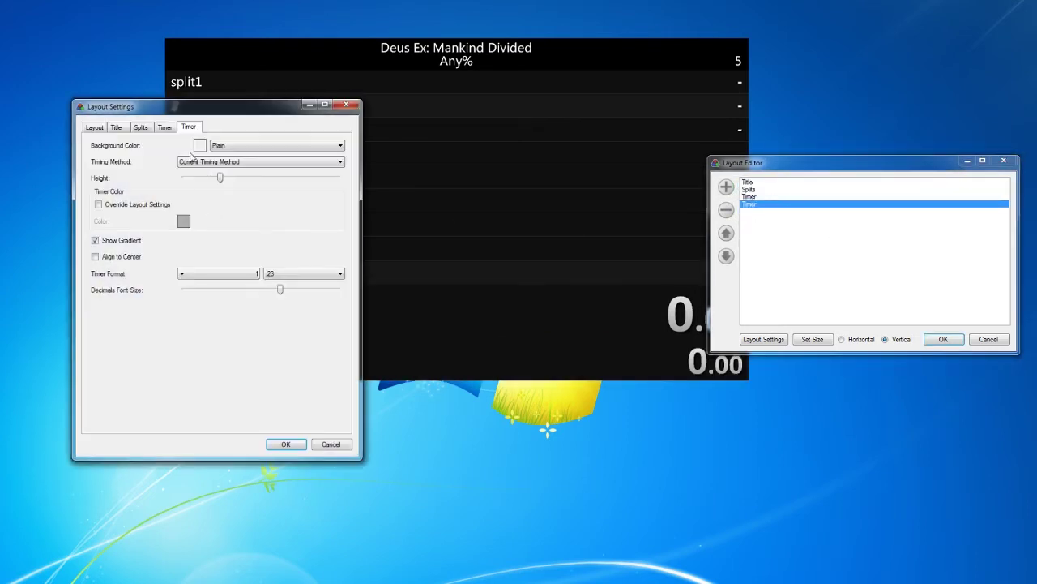
{"action": "left_click", "coordinate": [191, 159]}
{"action": "left_click", "coordinate": [211, 176]}
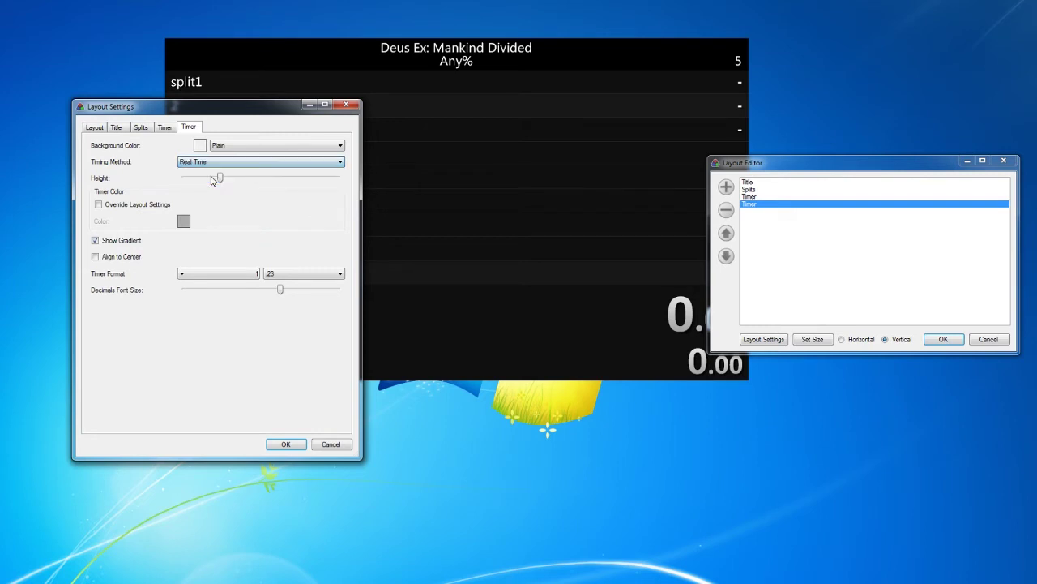
{"action": "left_click", "coordinate": [285, 444]}
{"action": "left_click_drag", "start_coordinate": [736, 169], "coordinate": [729, 393]}
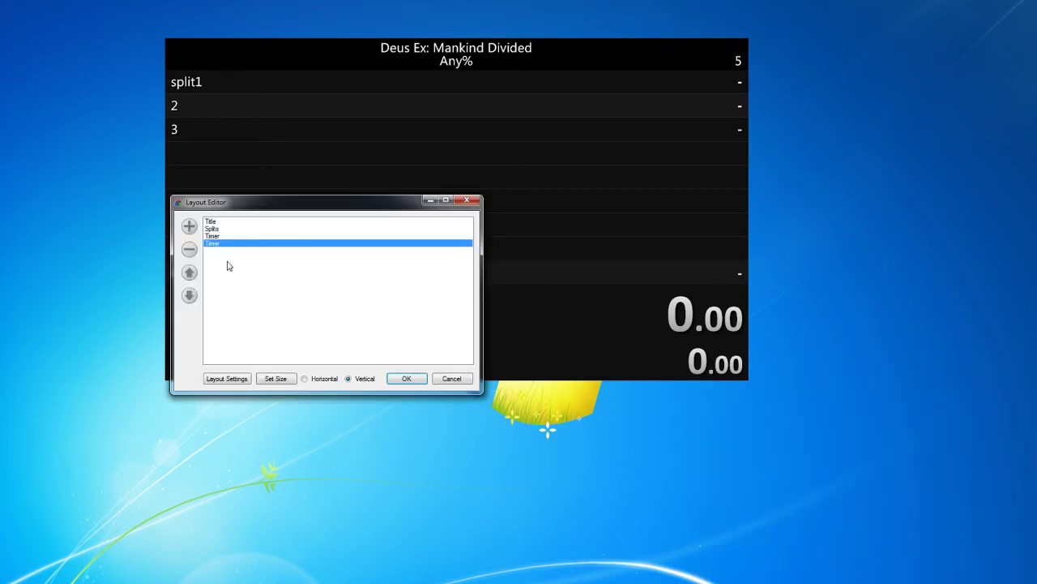
Review the overall layout's background, font and color settings, and close the layout editor.
{"action": "double_click", "coordinate": [225, 225]}
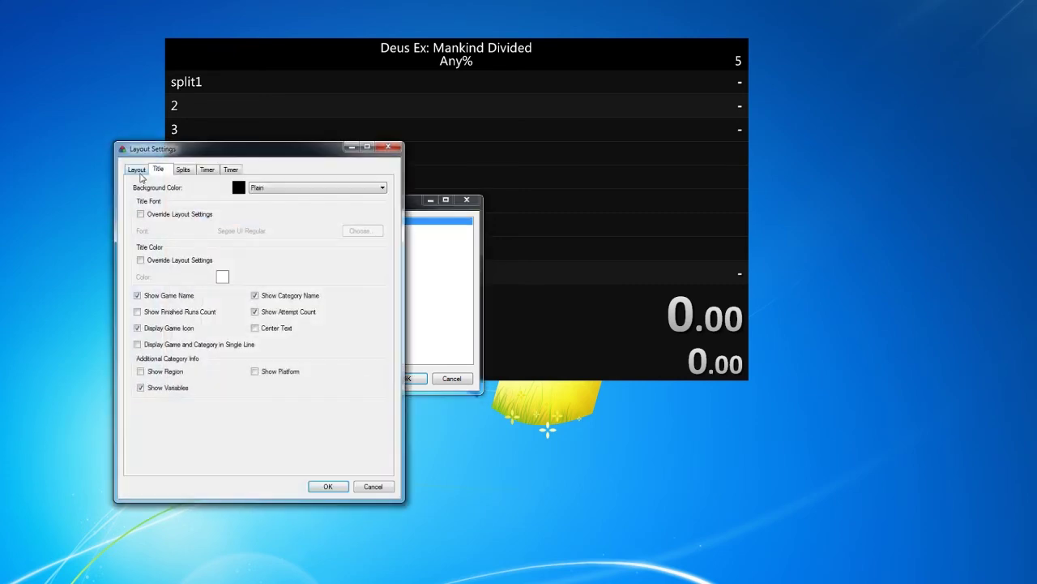
{"action": "left_click", "coordinate": [139, 170]}
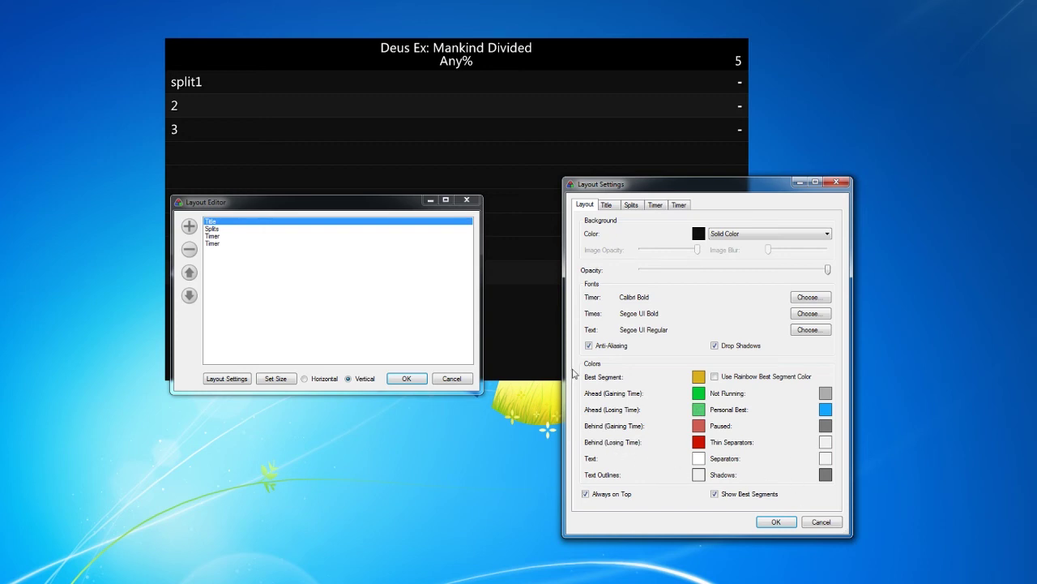
{"action": "left_click", "coordinate": [768, 523]}
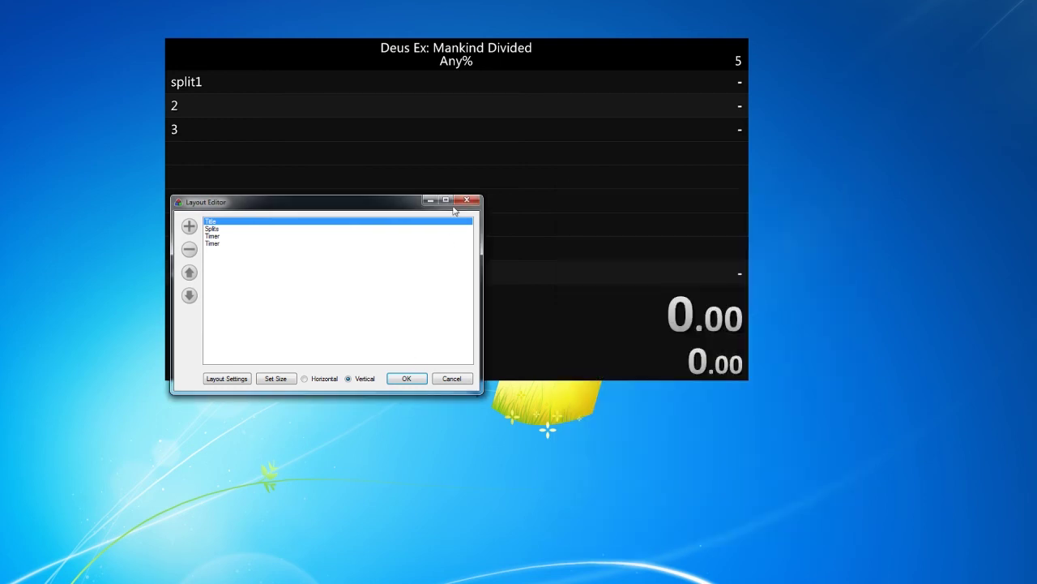
{"action": "left_click", "coordinate": [466, 200]}
{"action": "left_click_drag", "start_coordinate": [452, 65], "coordinate": [474, 119]}
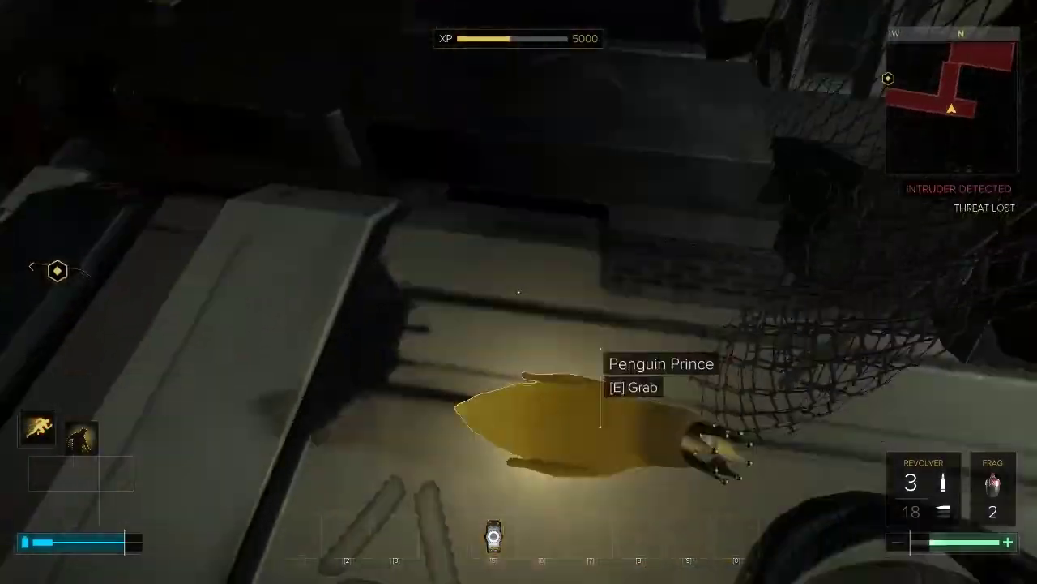
{"action": "key", "text": "e"}
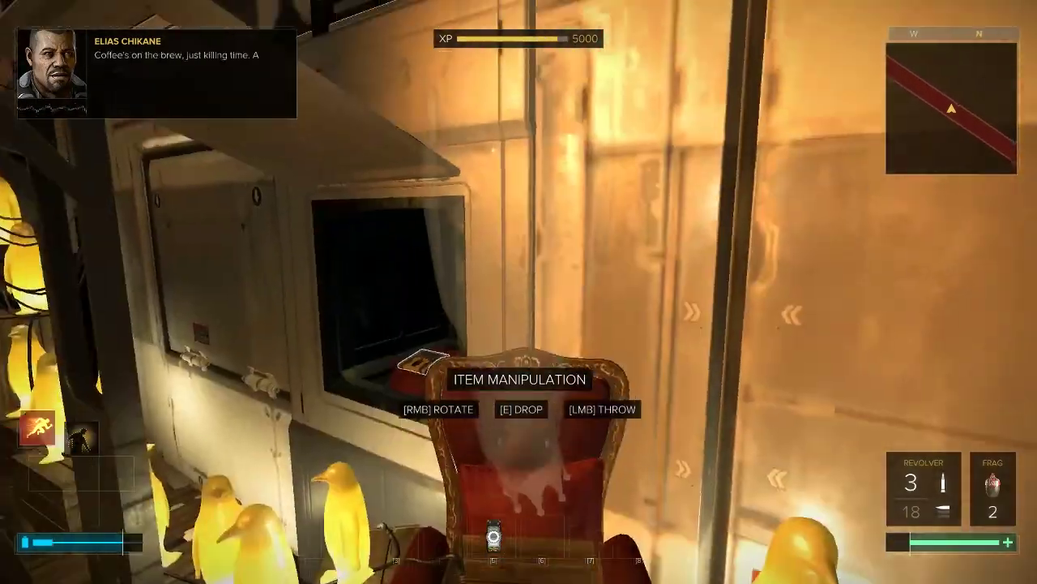
{"action": "key", "text": "e"}
{"action": "key", "text": "e"}
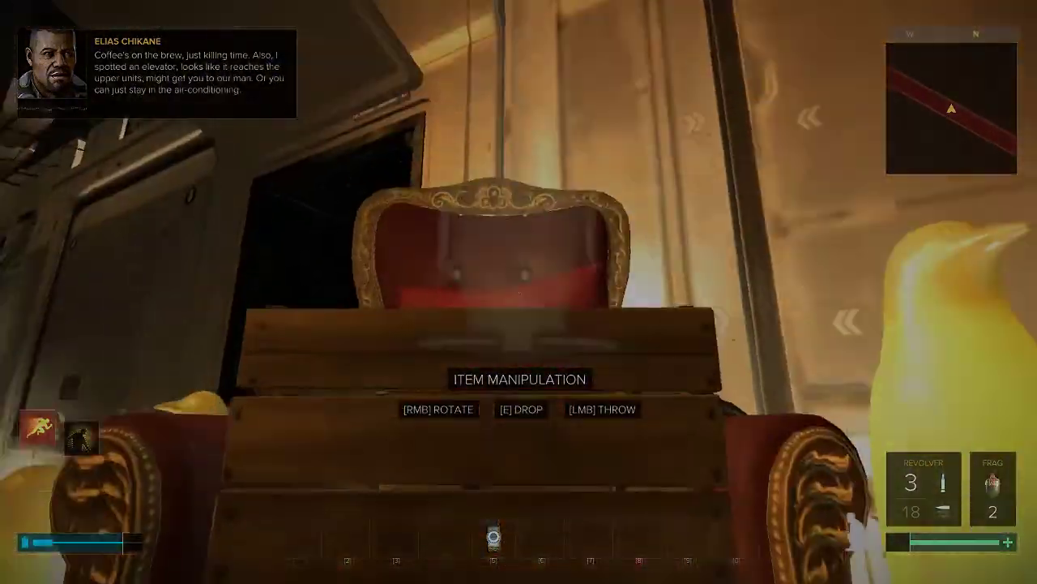